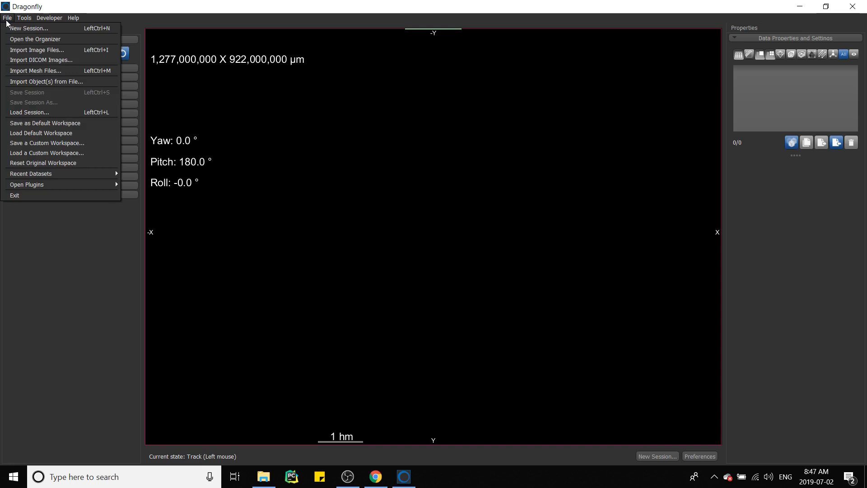
# Step: Add all the denim TIFF slices from the Dataset_denim_fabric folder for image import and check the file list through to its end
pyautogui.click(20, 55)
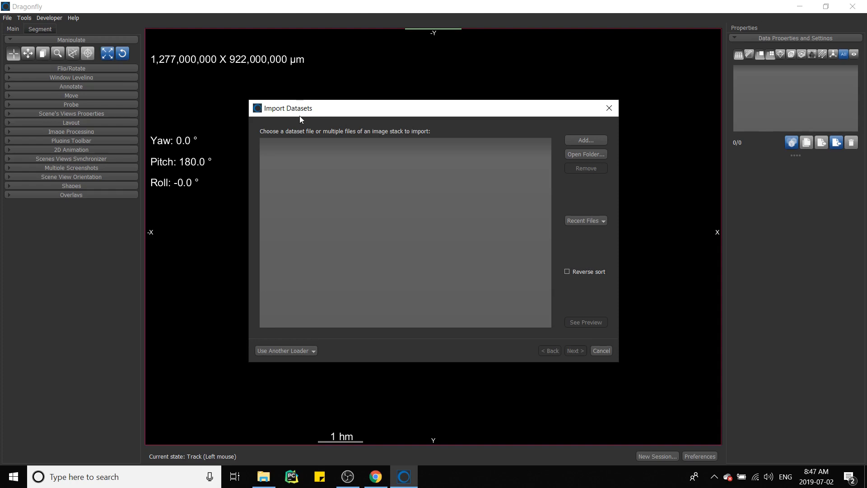
pyautogui.click(586, 141)
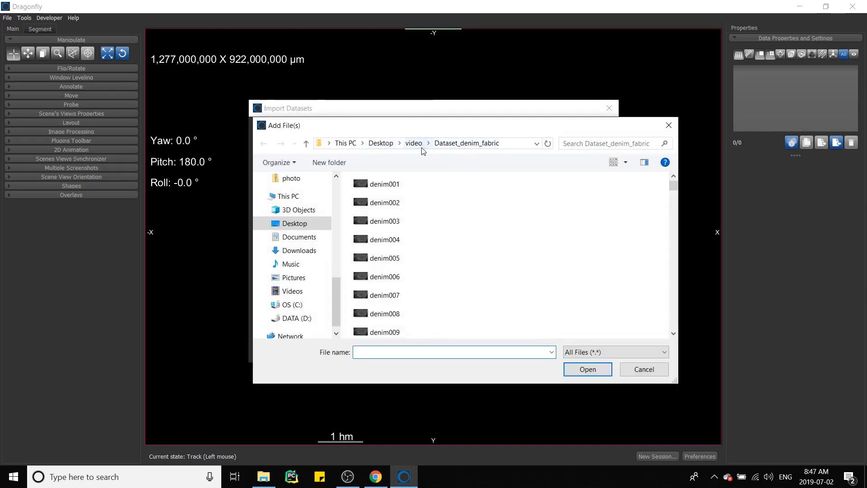
pyautogui.click(402, 225)
pyautogui.hotkey('ctrl', 'a')
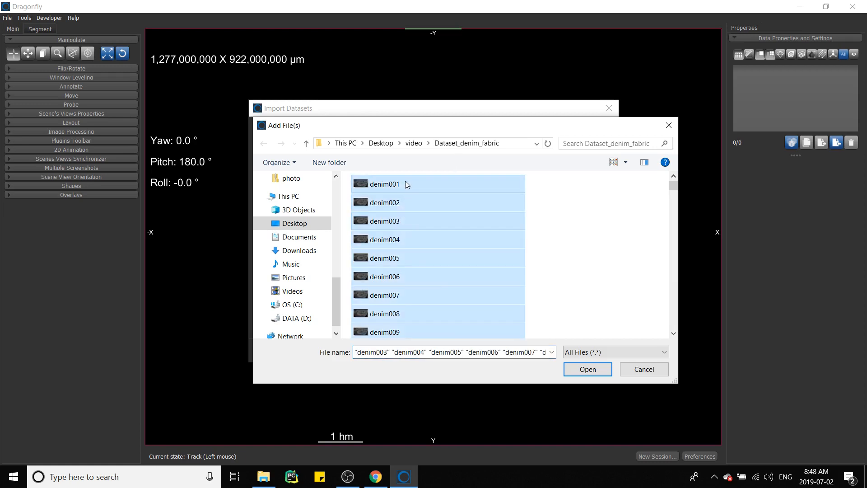
pyautogui.click(603, 369)
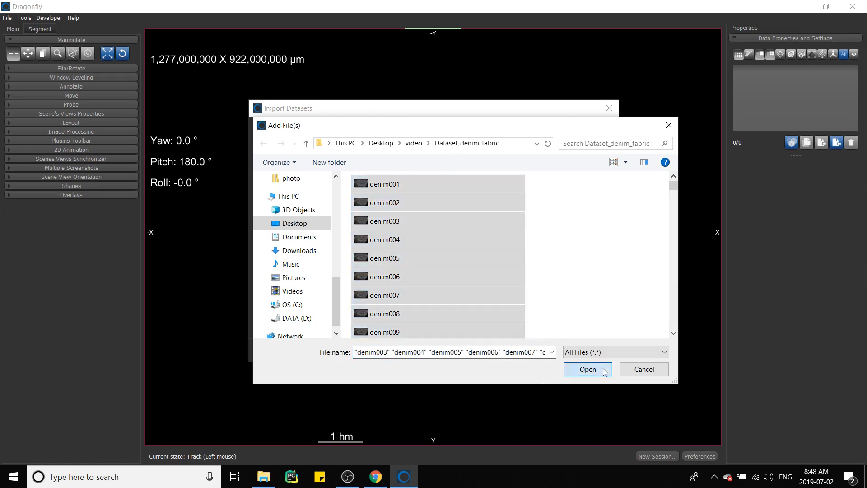
pyautogui.scroll(-20, 334, 194)
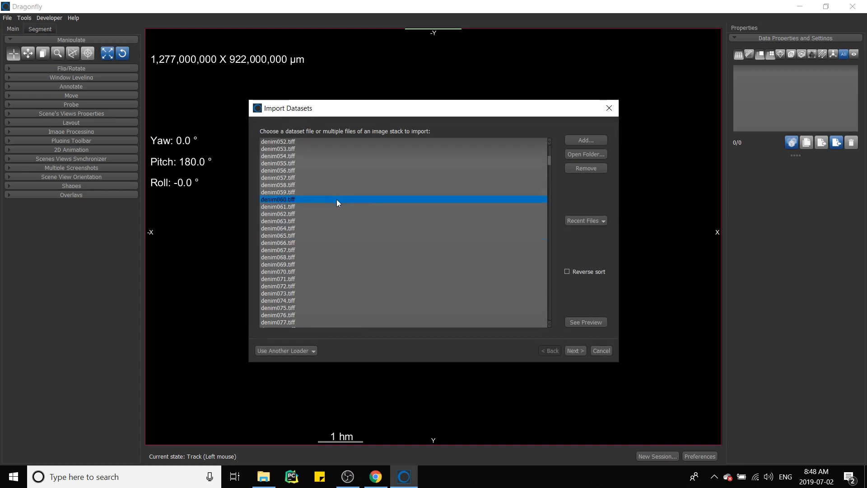
pyautogui.scroll(-20, 338, 203)
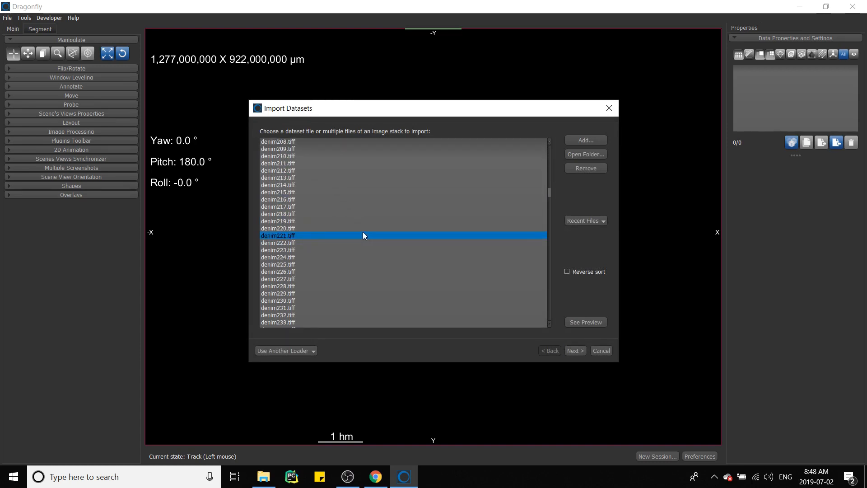
pyautogui.moveTo(549, 200); pyautogui.dragTo(549, 329)
pyautogui.click(280, 323)
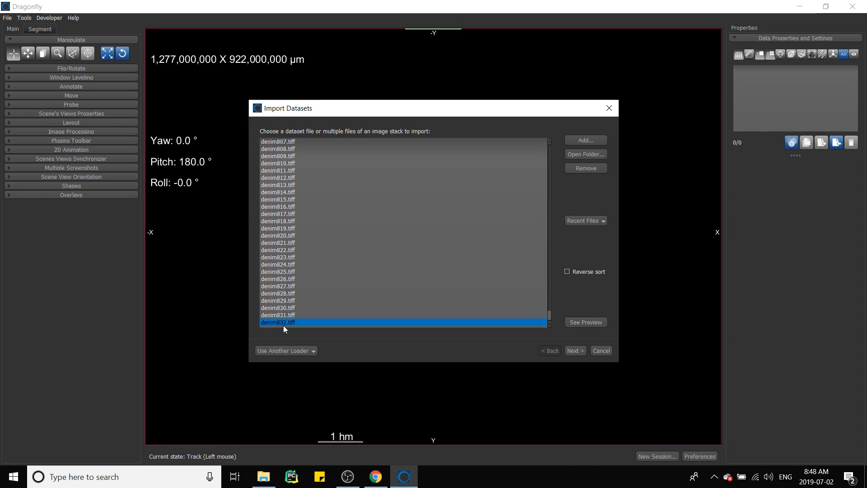
# Step: Name the dataset Denim_Fabric_Input and finish the import with the default sampling and spacing
pyautogui.click(576, 351)
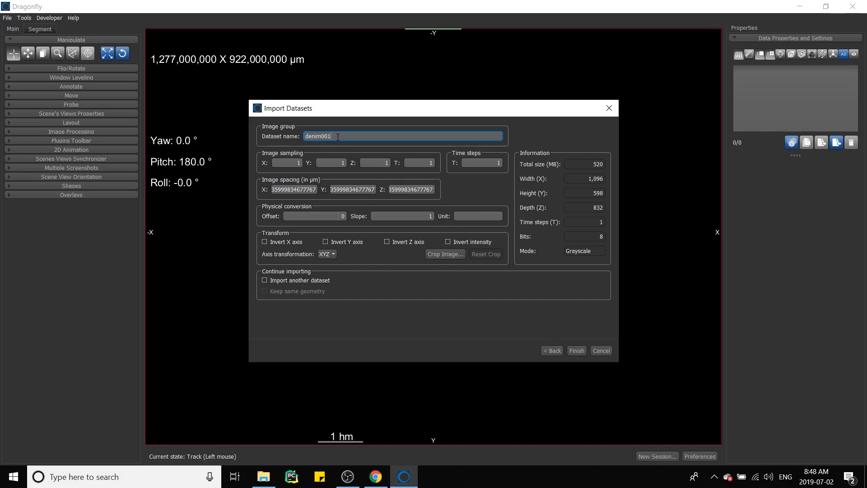
pyautogui.moveTo(337, 137); pyautogui.dragTo(289, 138)
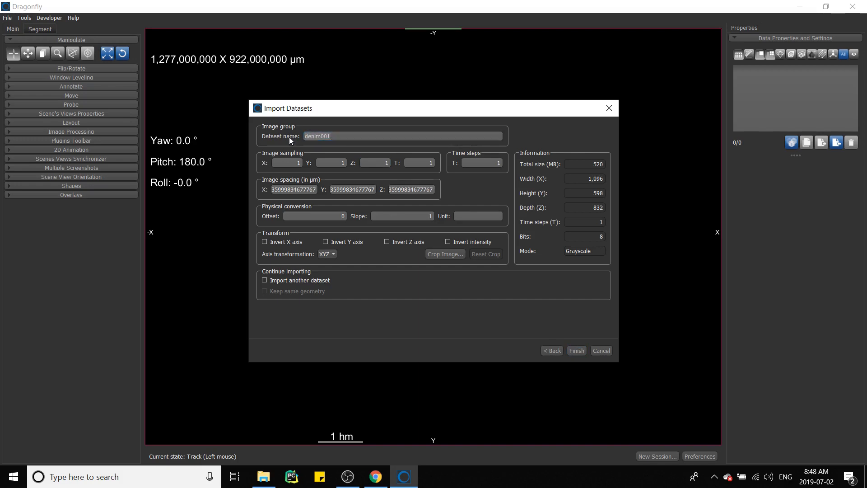
pyautogui.press('BackSpace')
pyautogui.write('Denim_Fabric_Input')
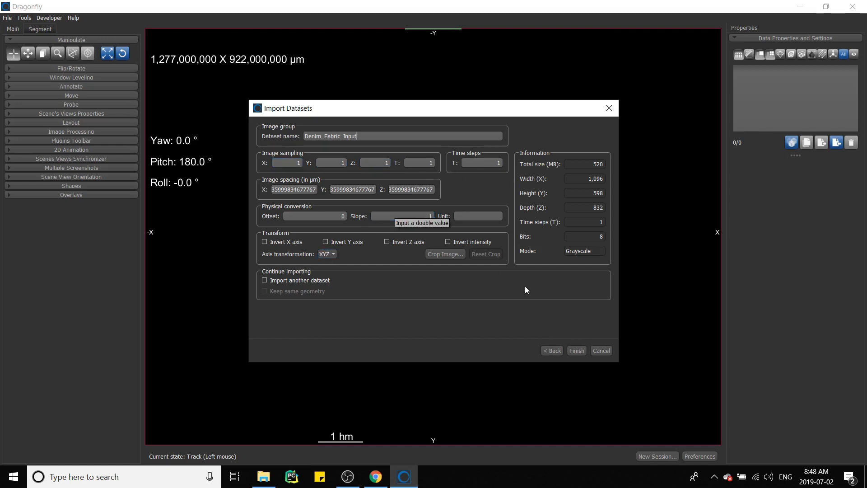
pyautogui.click(579, 351)
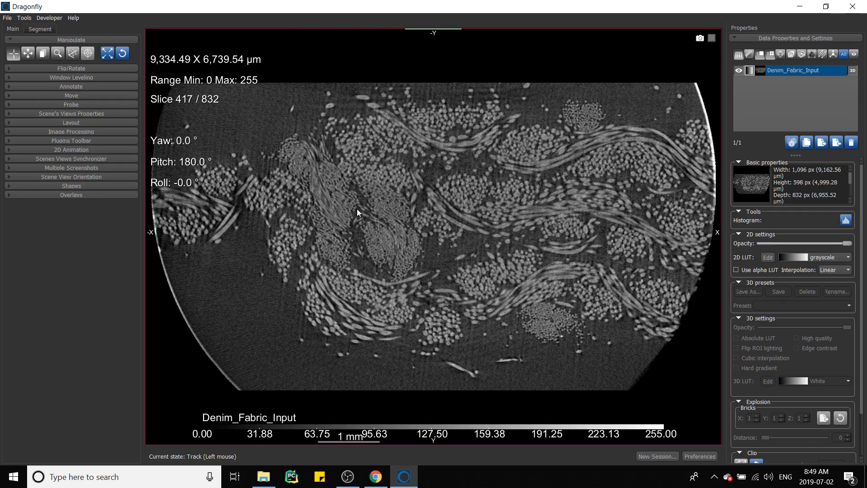
# Step: Switch the scene from the 2D slice to the 3D view and rotate the fabric volume
pyautogui.rightClick(419, 197)
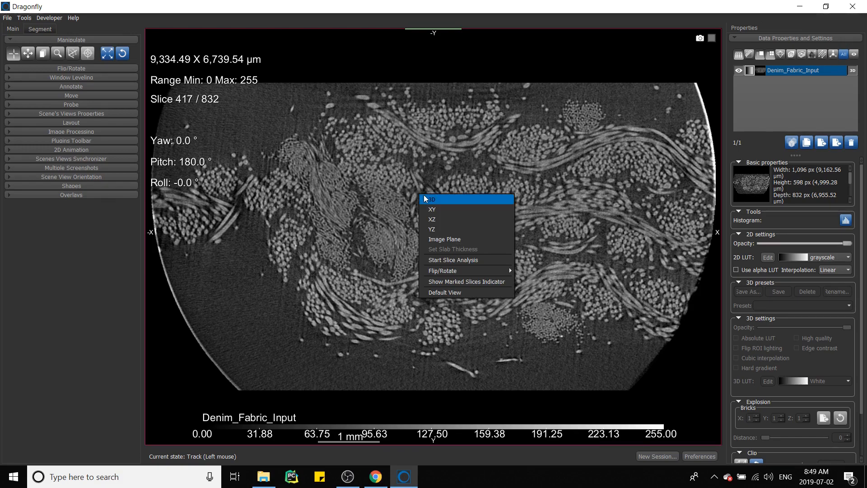
pyautogui.click(425, 199)
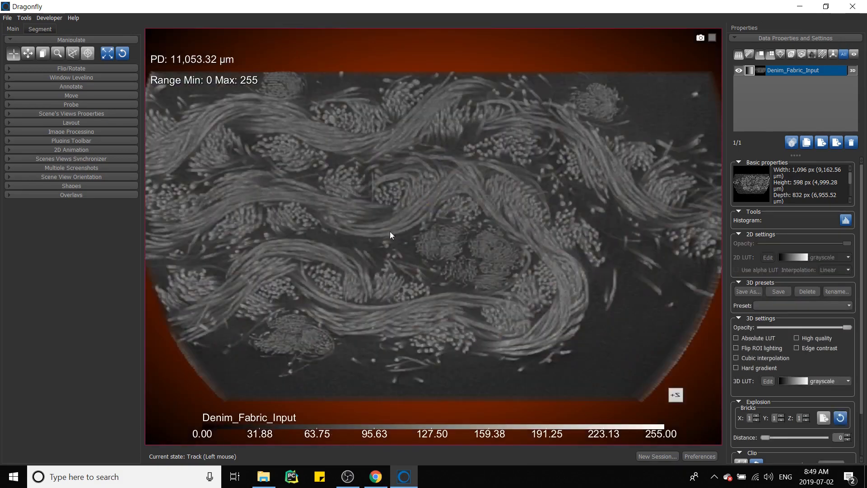
pyautogui.moveTo(390, 234); pyautogui.dragTo(468, 231)
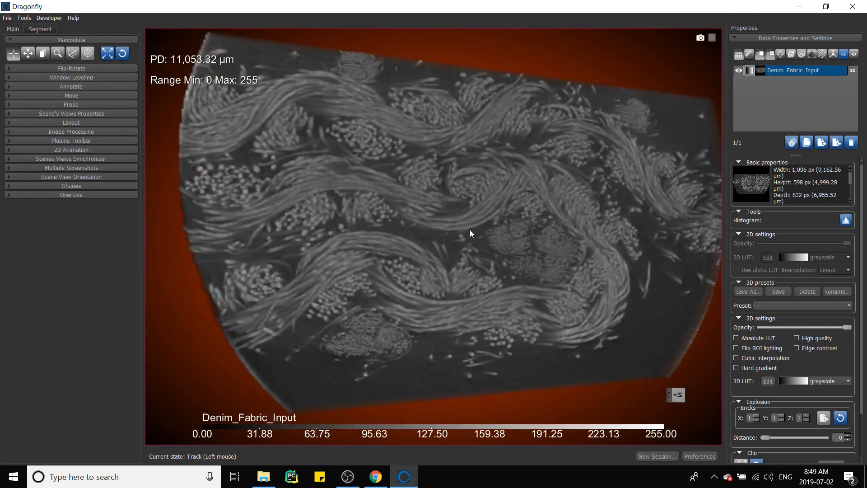
# Step: Raise the lower limit of the window leveling range to about 53.73 and inspect the fabric fibres from several sides
pyautogui.click(10, 78)
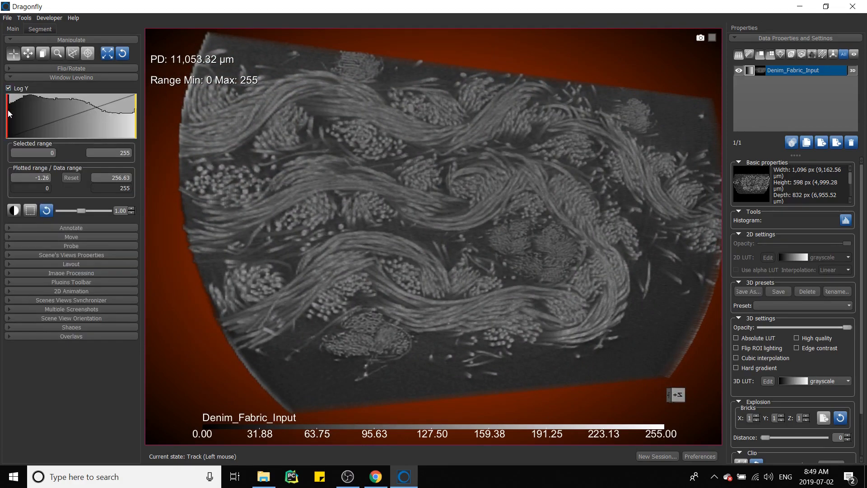
pyautogui.moveTo(8, 113); pyautogui.dragTo(34, 119)
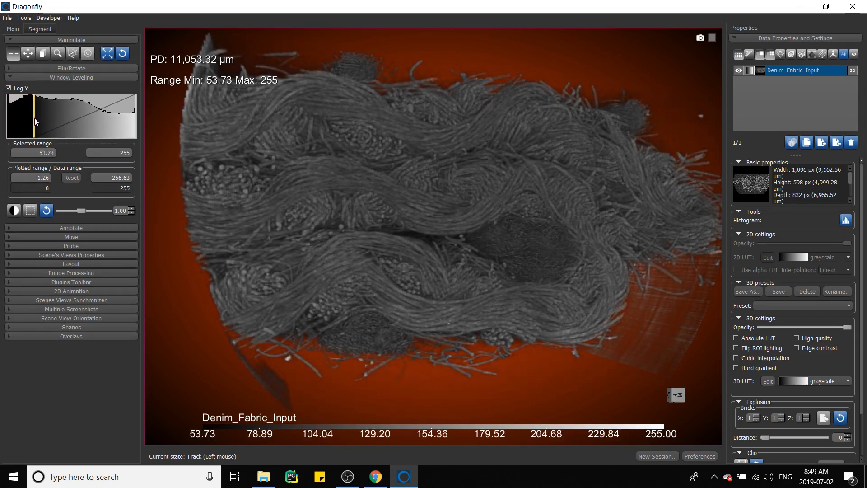
pyautogui.moveTo(479, 272); pyautogui.dragTo(444, 177)
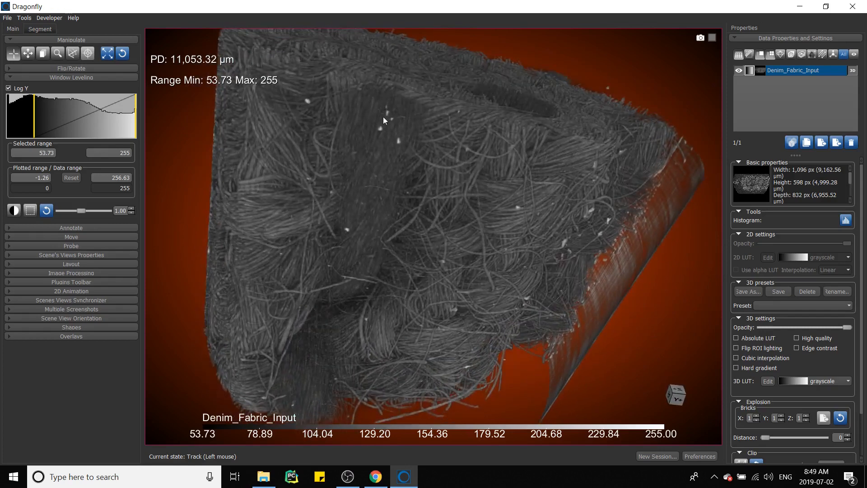
pyautogui.moveTo(503, 201); pyautogui.dragTo(483, 269)
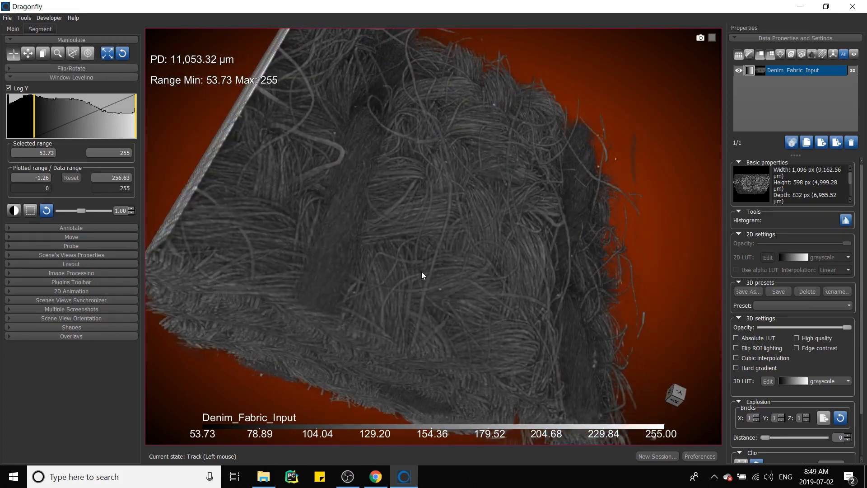
pyautogui.moveTo(422, 273); pyautogui.dragTo(494, 293)
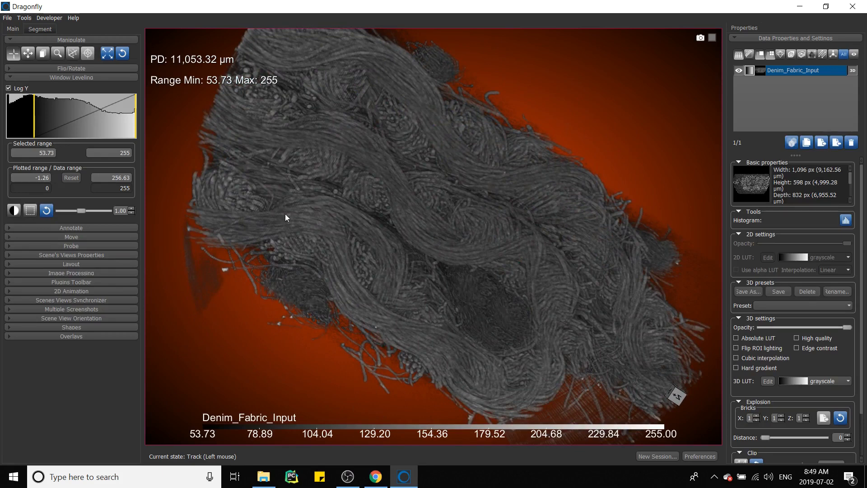
pyautogui.moveTo(363, 260); pyautogui.dragTo(474, 343)
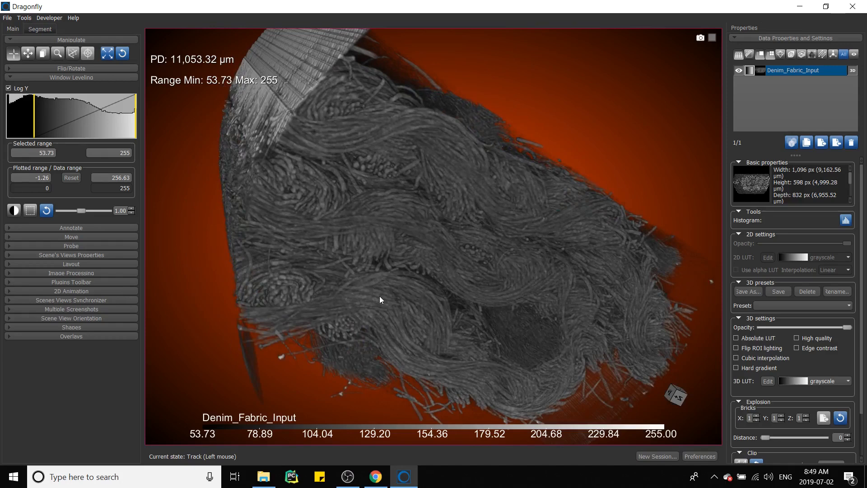
pyautogui.moveTo(504, 319); pyautogui.dragTo(469, 289)
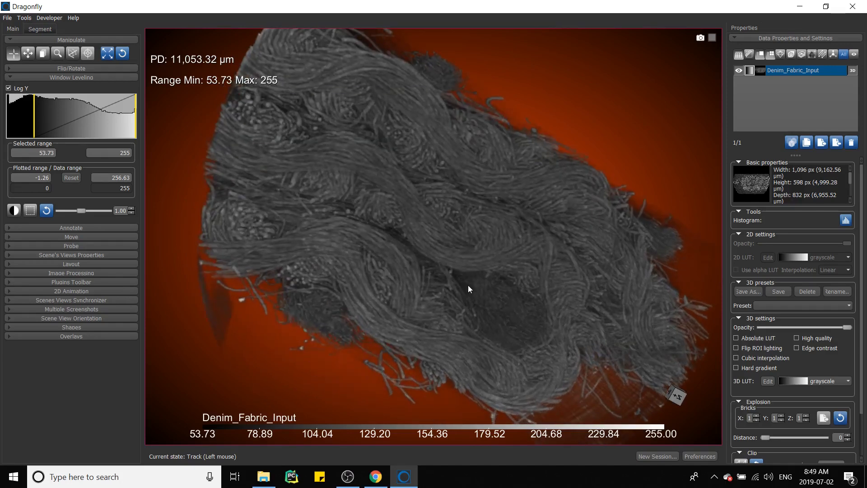
# Step: Reset the window leveling range and the scene view
pyautogui.click(47, 212)
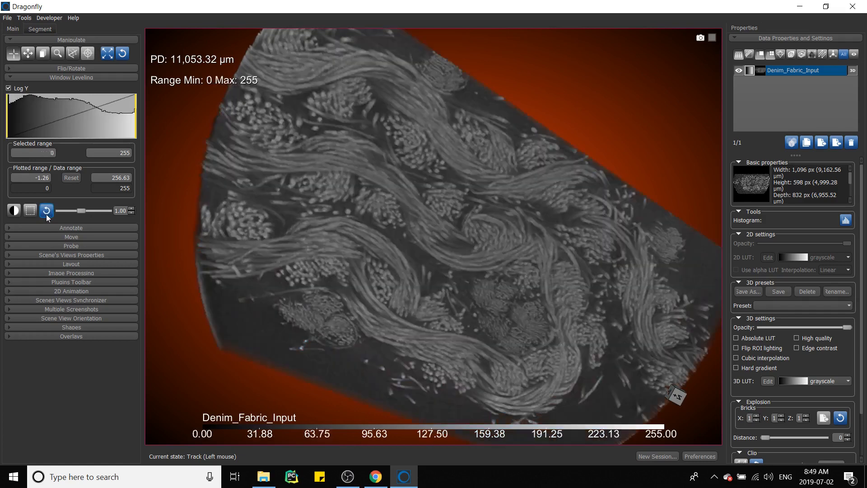
pyautogui.click(122, 54)
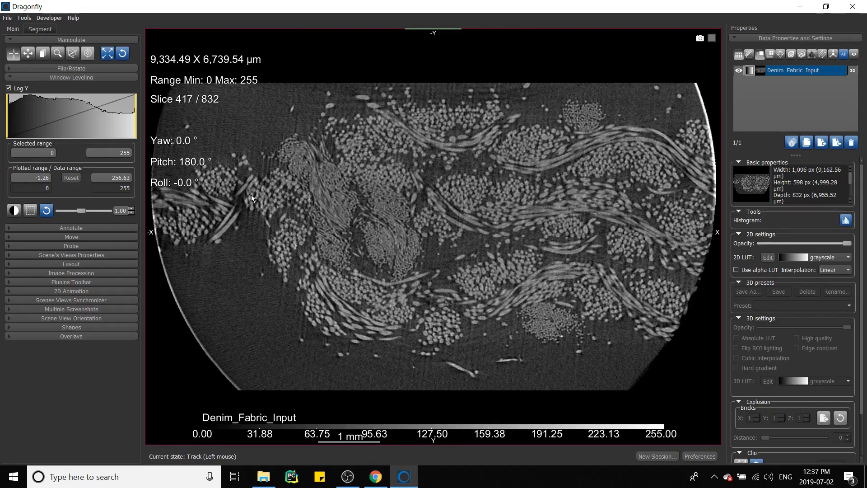
# Step: Browse the 2D view to slice 100, then reorient the view to the image plane
pyautogui.moveTo(189, 103); pyautogui.dragTo(354, 143)
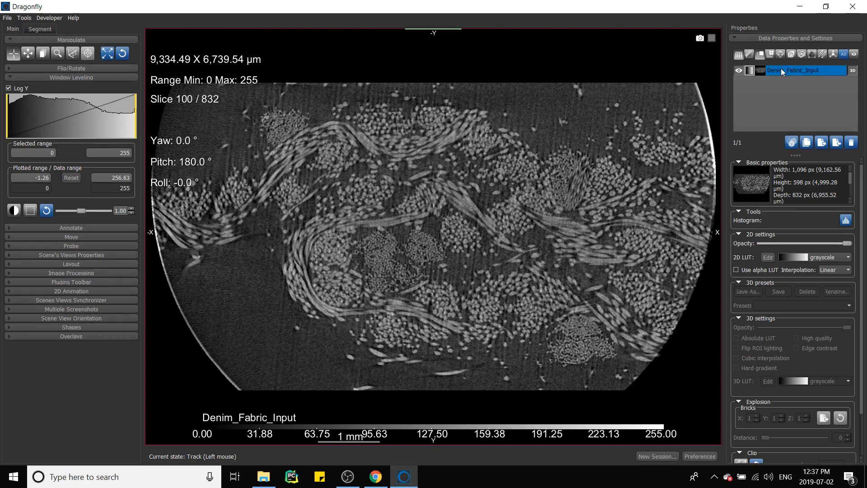
pyautogui.rightClick(445, 228)
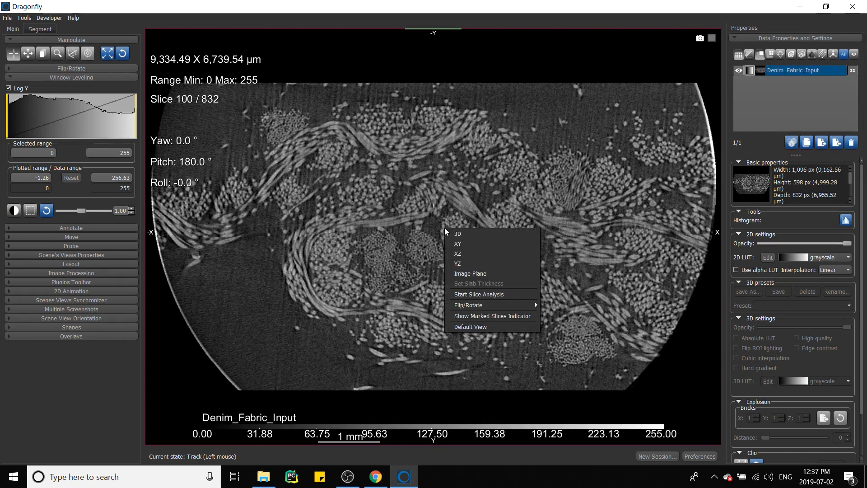
pyautogui.click(494, 273)
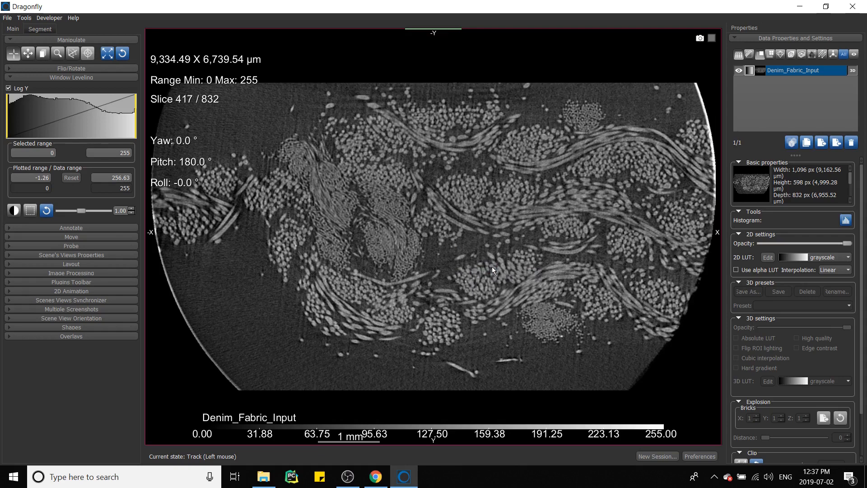
# Step: Show the marked slices indicator, then go to slice 1 and mark it
pyautogui.rightClick(343, 202)
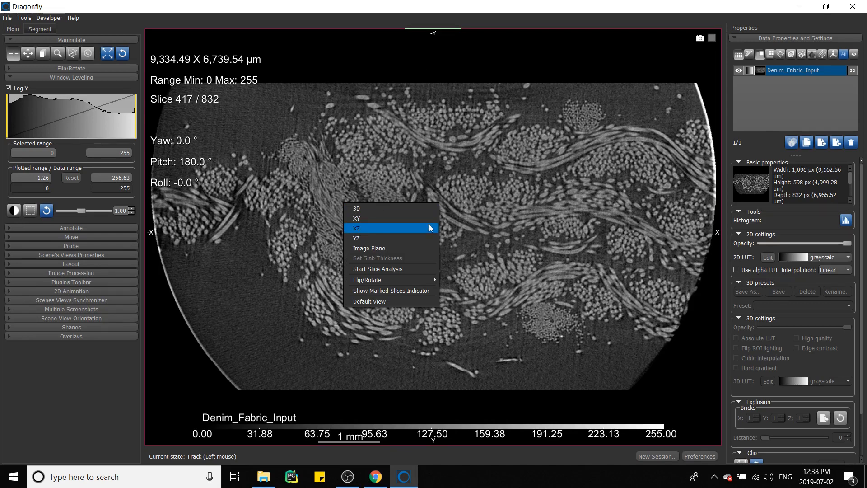
pyautogui.click(416, 293)
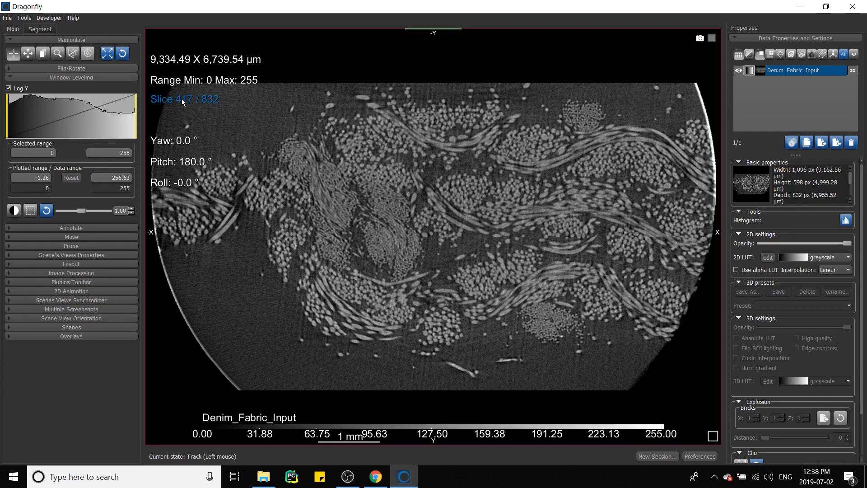
pyautogui.moveTo(182, 102); pyautogui.dragTo(278, 422)
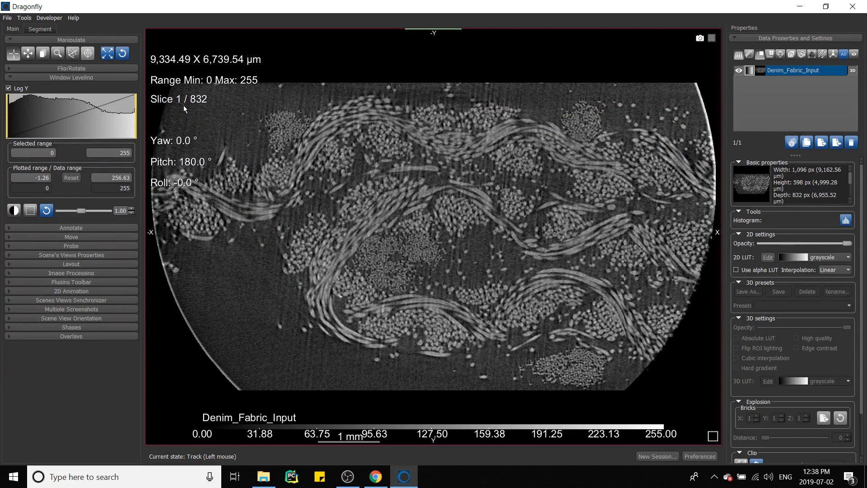
pyautogui.click(713, 437)
pyautogui.click(713, 437)
# Step: Go to slices 100 and 200 in turn and mark each of them
pyautogui.moveTo(177, 102); pyautogui.dragTo(258, 340)
pyautogui.scroll(-3, 259, 340)
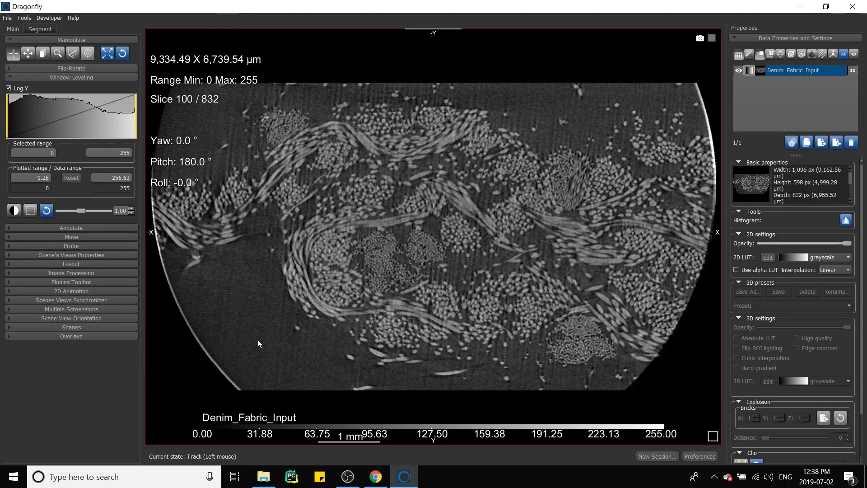
pyautogui.click(713, 436)
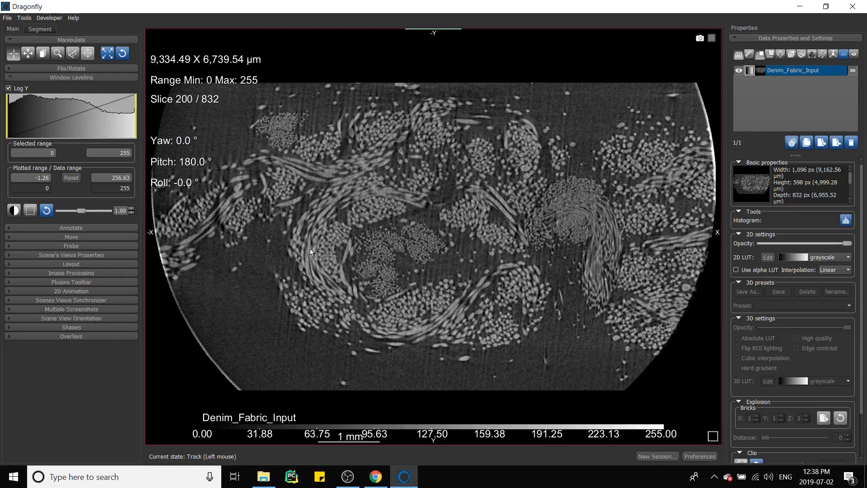
pyautogui.click(713, 436)
# Step: Set the current slice in the scene view orientation settings to 300 and then 400, marking each slice
pyautogui.click(8, 319)
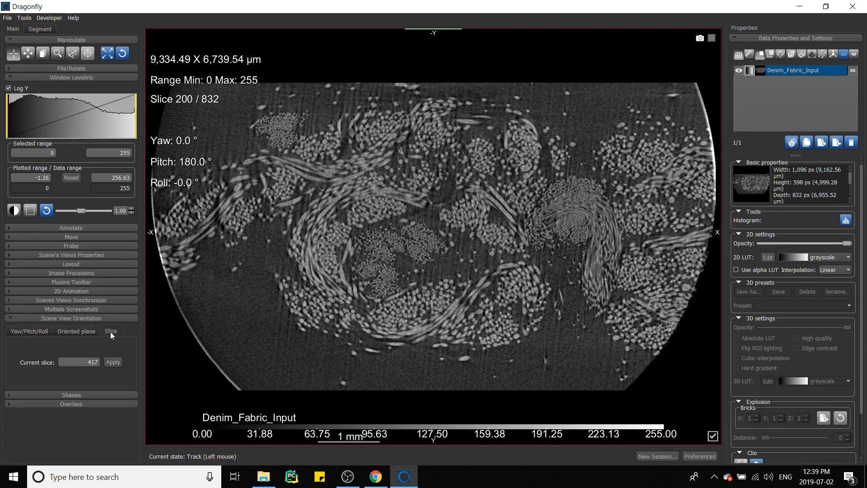
pyautogui.doubleClick(93, 361)
pyautogui.click(109, 363)
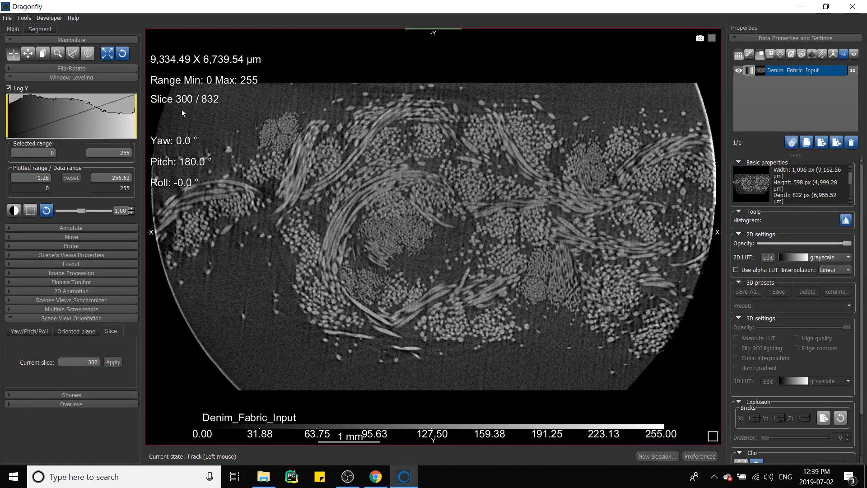
pyautogui.click(714, 436)
pyautogui.click(110, 361)
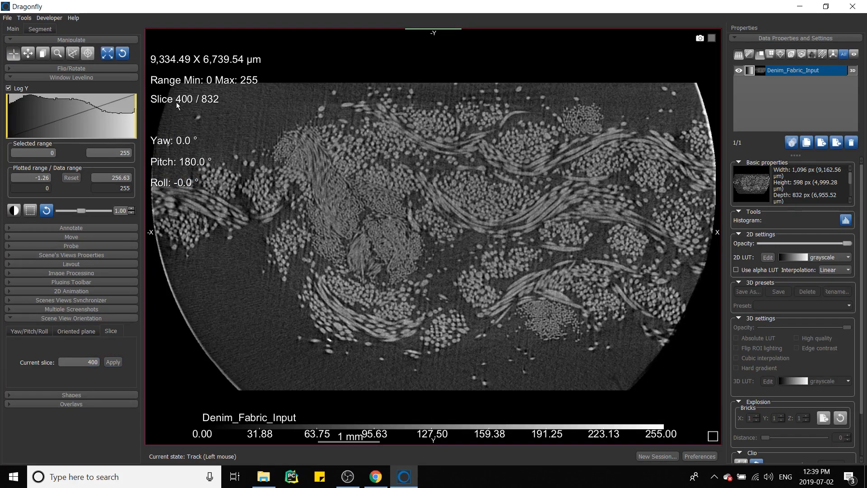
pyautogui.click(713, 436)
# Step: Set the current slice in the scene view orientation settings to 500 and mark that slice
pyautogui.moveTo(86, 363); pyautogui.dragTo(101, 362)
pyautogui.write('500')
pyautogui.click(113, 362)
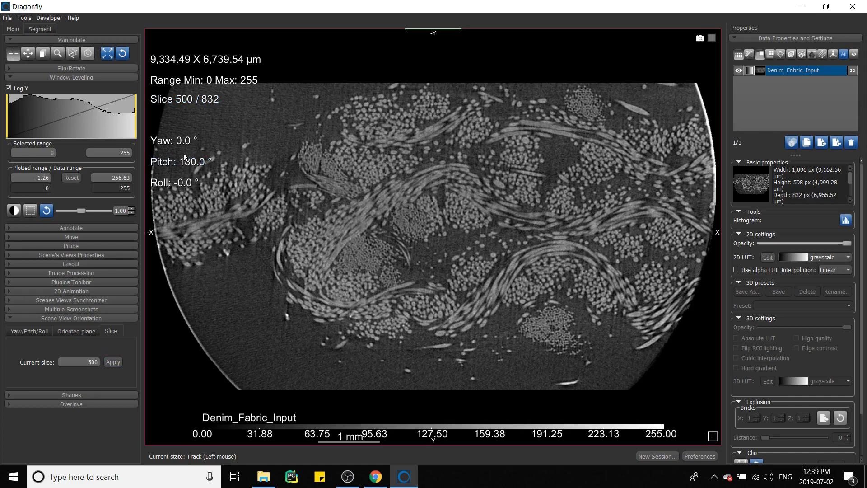
pyautogui.click(712, 437)
# Step: Create a new dataset from the marked slices of Denim_Fabric_Input and rename it My Training Input
pyautogui.rightClick(780, 71)
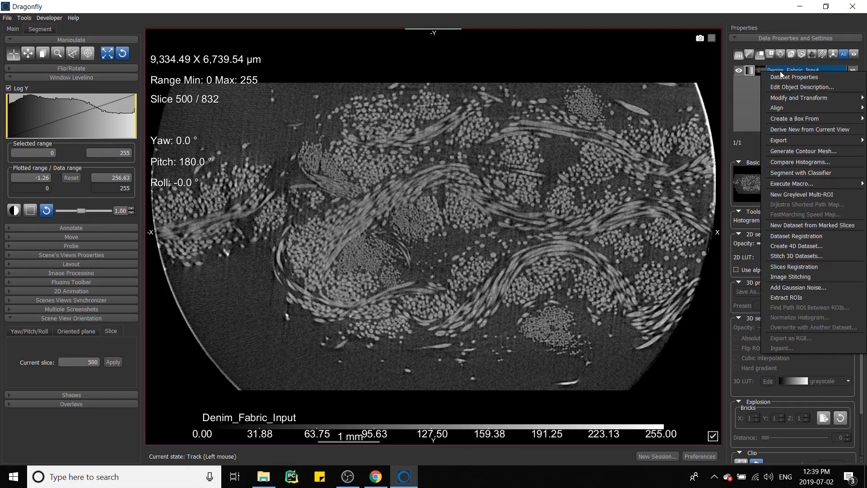
pyautogui.click(823, 227)
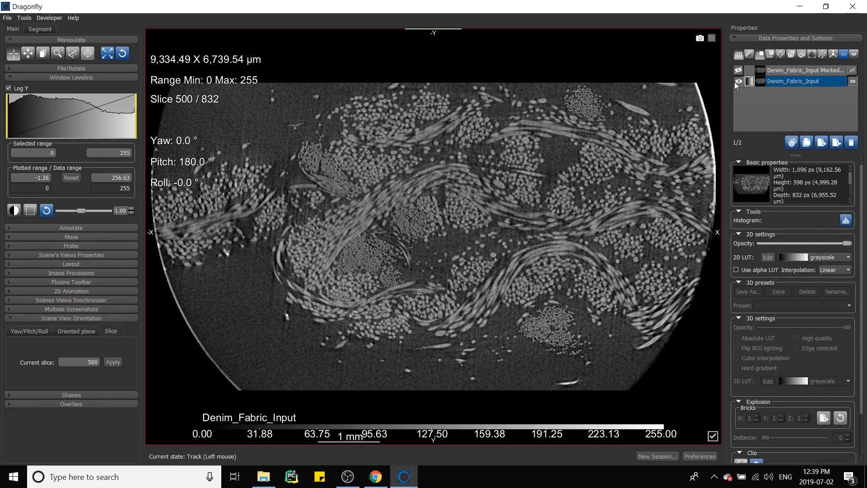
pyautogui.click(790, 68)
pyautogui.click(785, 66)
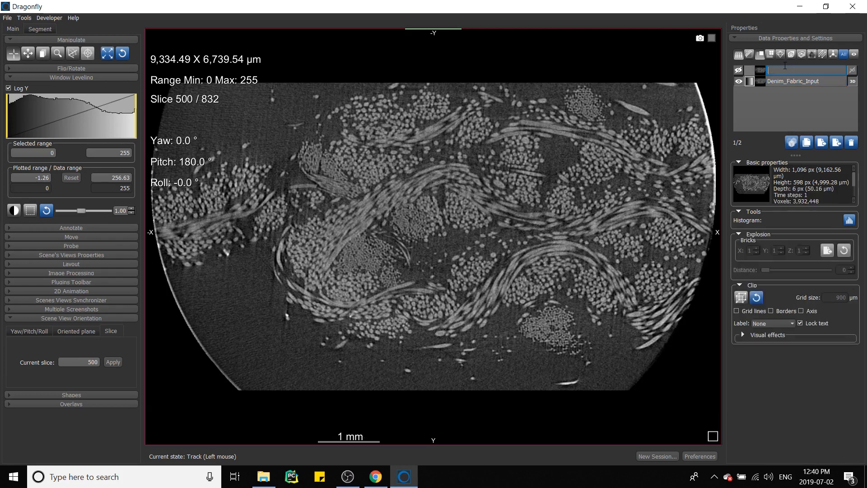
pyautogui.write('My Training Input*')
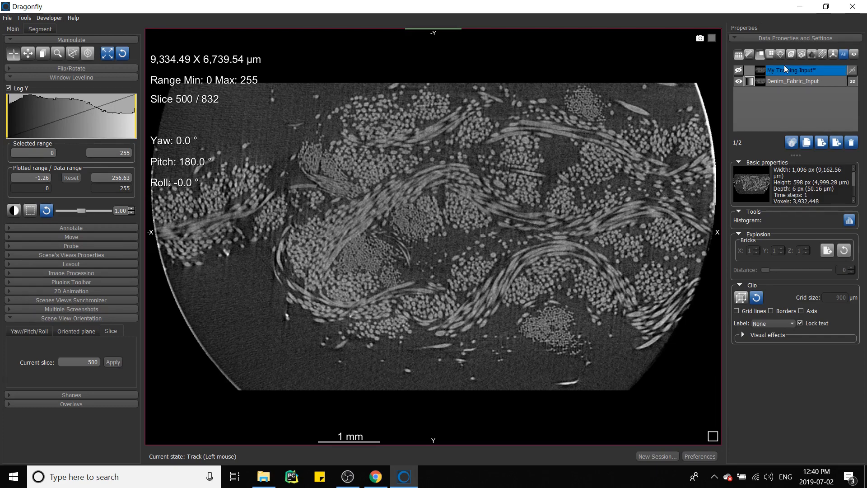
pyautogui.press('Return')
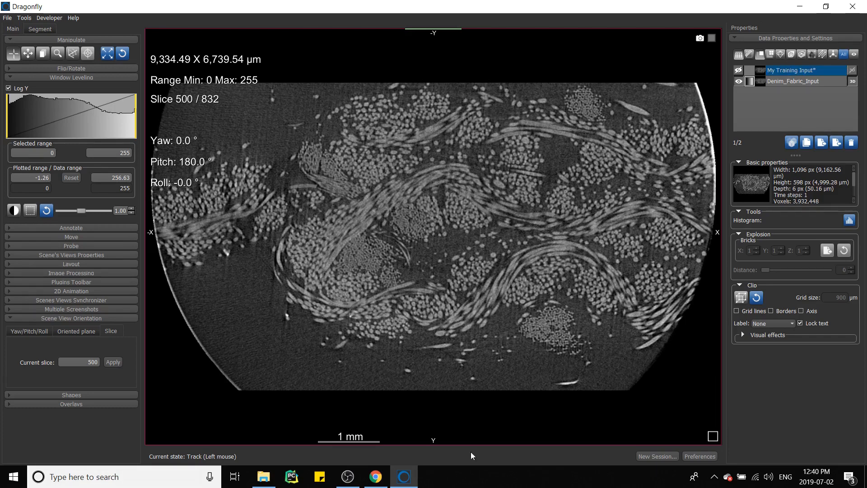
# Step: Hide Denim_Fabric_Input, show My Training Input in the 2D view instead, and browse through its slices to slice 4
pyautogui.click(739, 83)
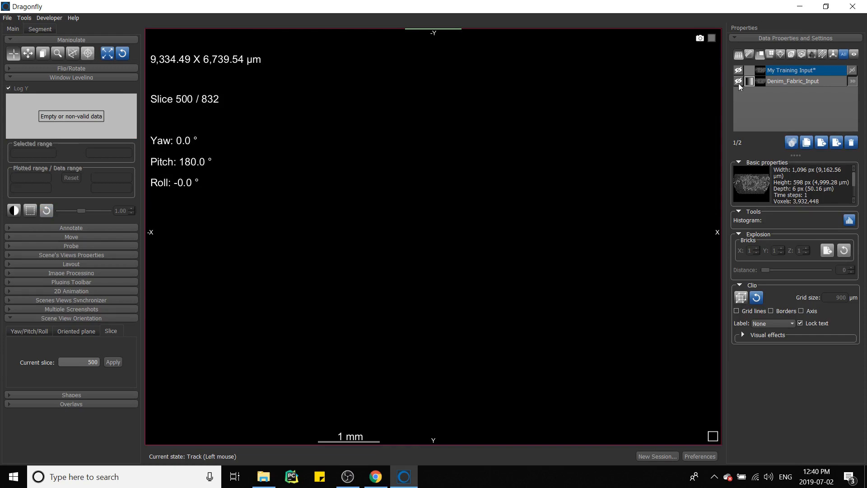
pyautogui.click(813, 82)
pyautogui.doubleClick(813, 82)
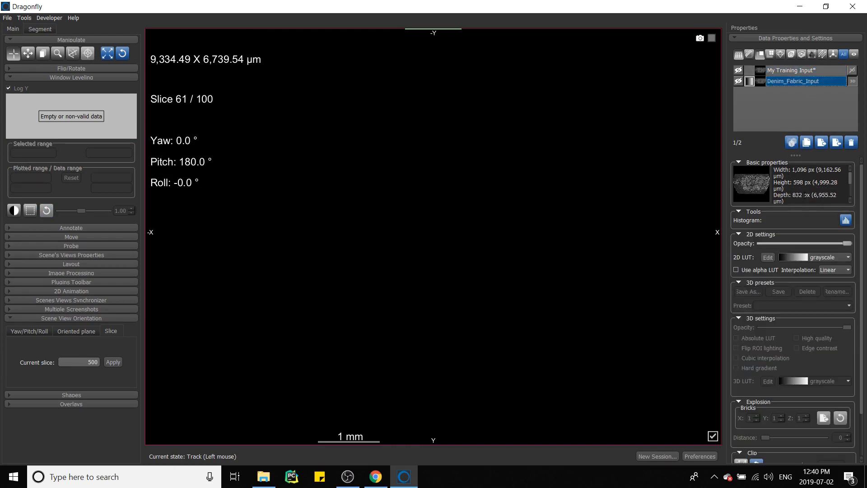
pyautogui.click(782, 70)
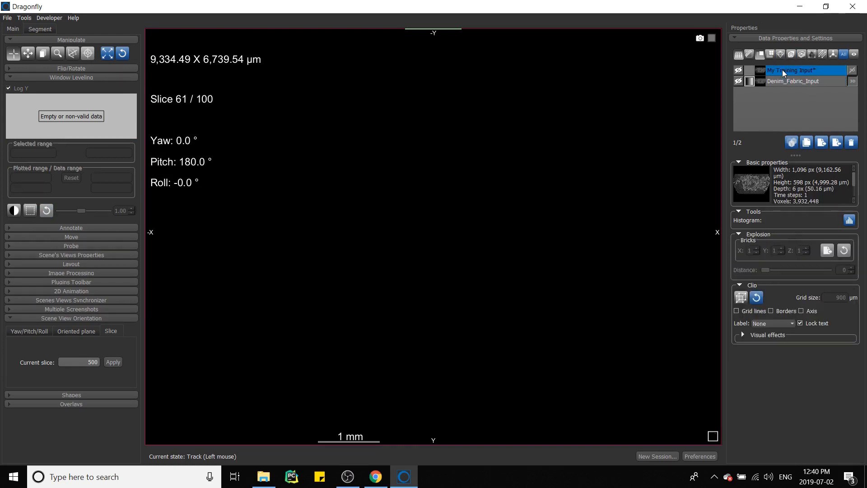
pyautogui.click(739, 71)
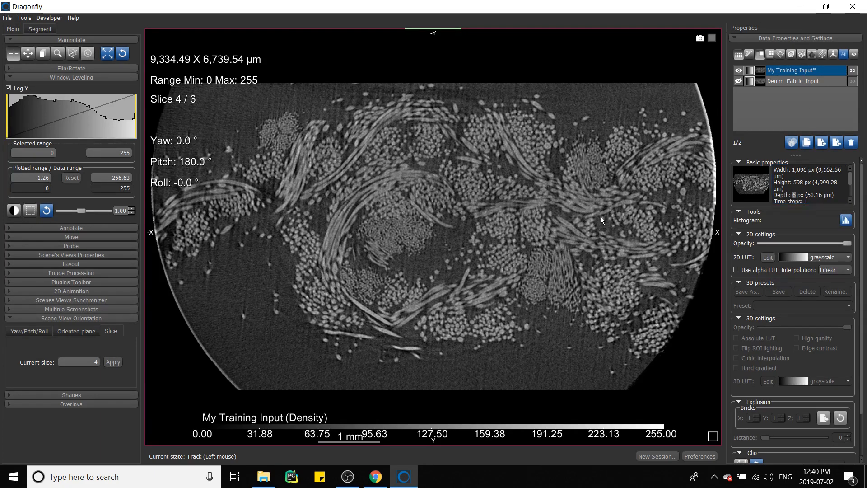
pyautogui.scroll(-2, 601, 220)
pyautogui.scroll(5, 602, 219)
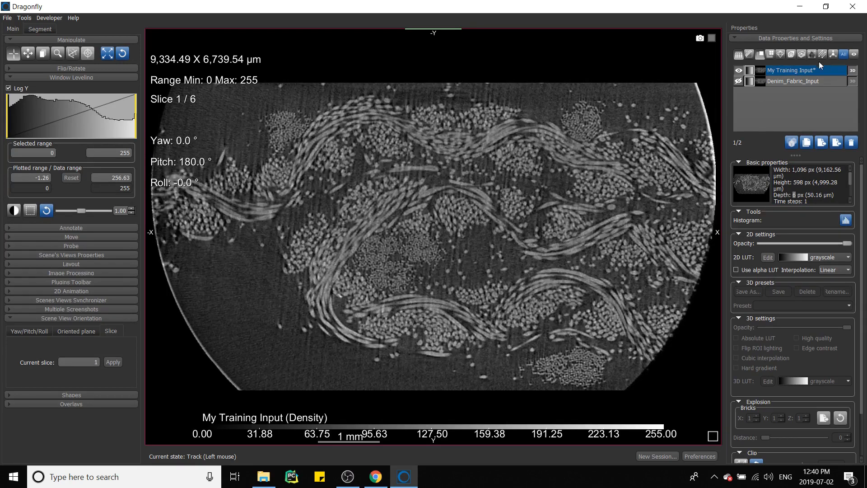
pyautogui.keyDown('ctrl'); pyautogui.click(797, 75); pyautogui.keyUp('ctrl')
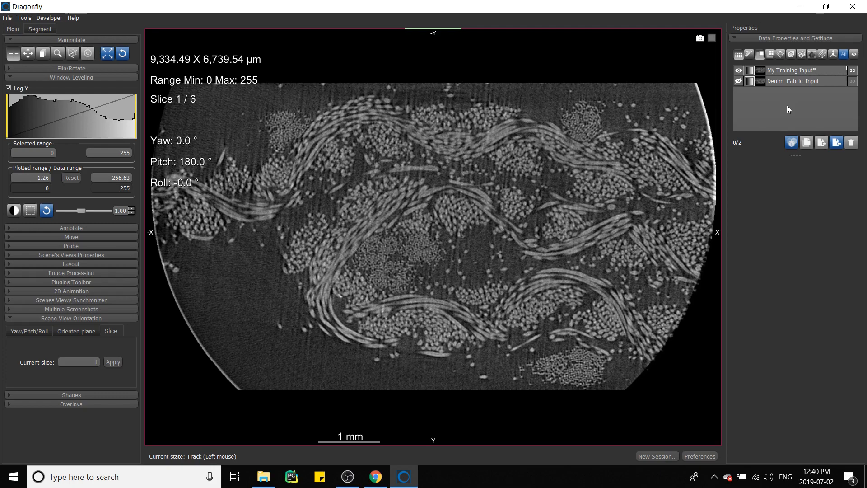
pyautogui.scroll(-3, 213, 175)
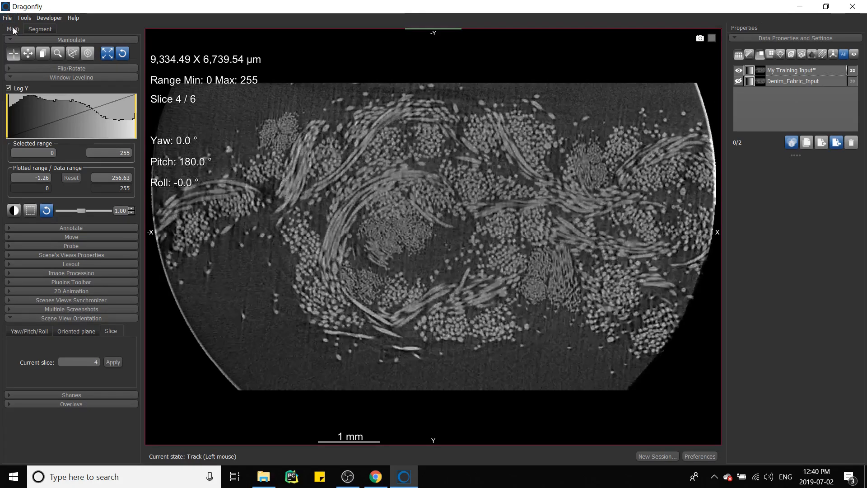
# Step: Define an intensity range of 75 to 255 on My Training Input with the ROI Tools and add it to a new ROI
pyautogui.click(40, 29)
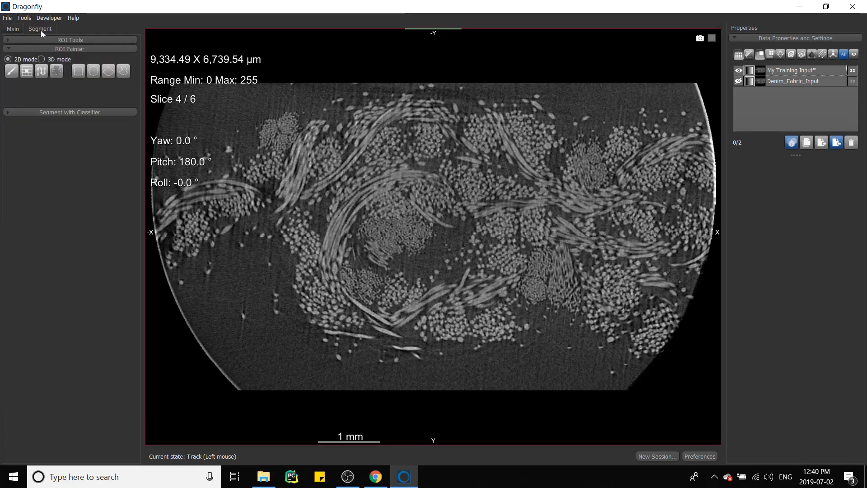
pyautogui.click(9, 48)
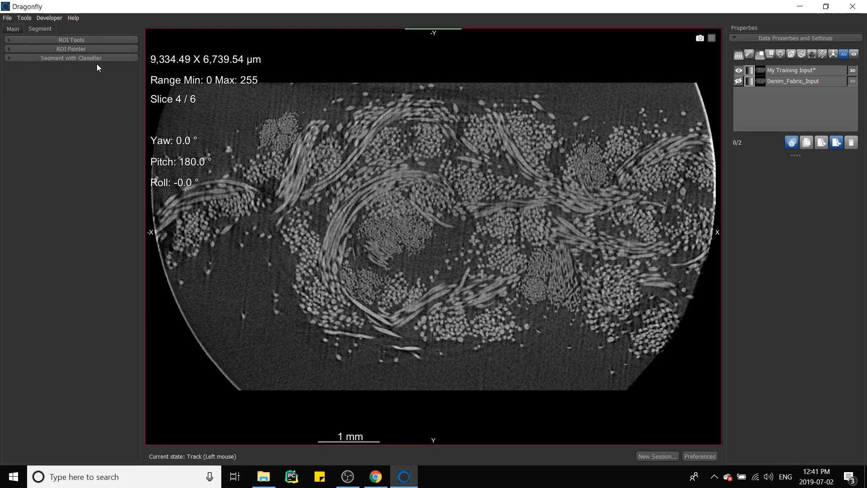
pyautogui.click(9, 40)
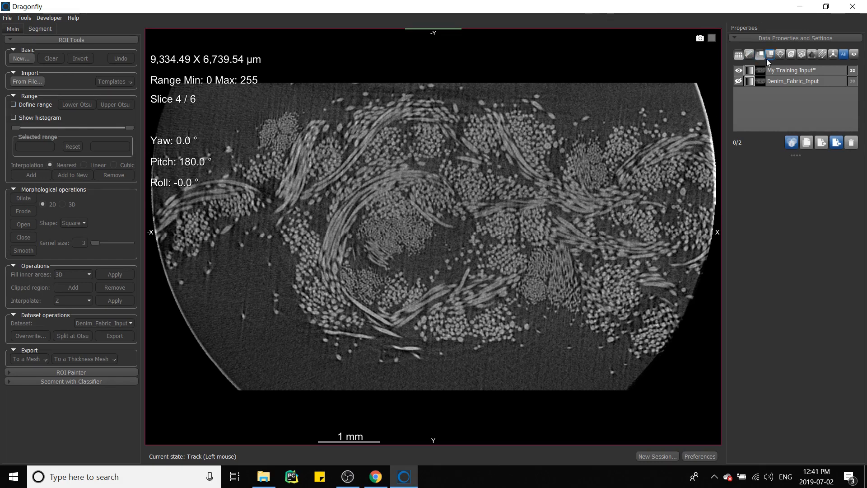
pyautogui.click(783, 71)
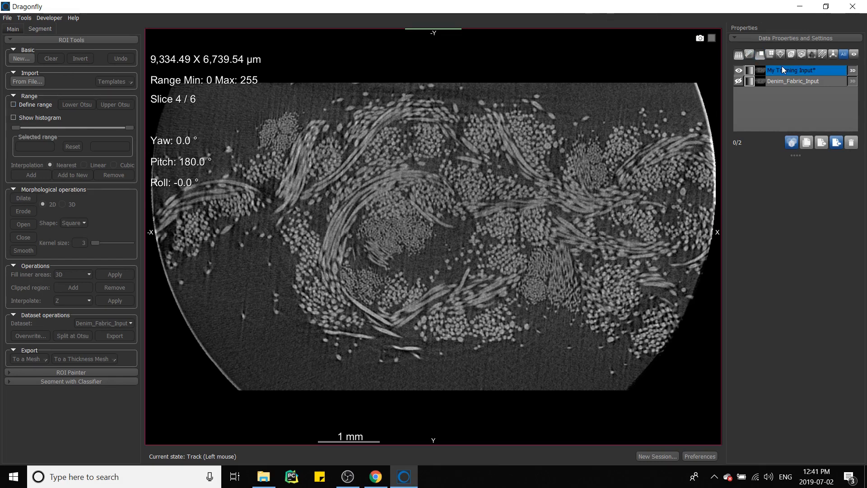
pyautogui.click(13, 104)
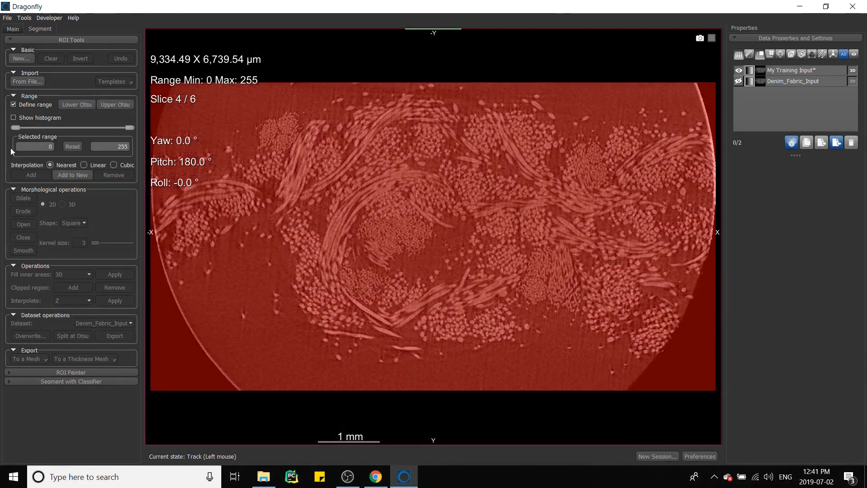
pyautogui.moveTo(17, 127); pyautogui.dragTo(36, 129)
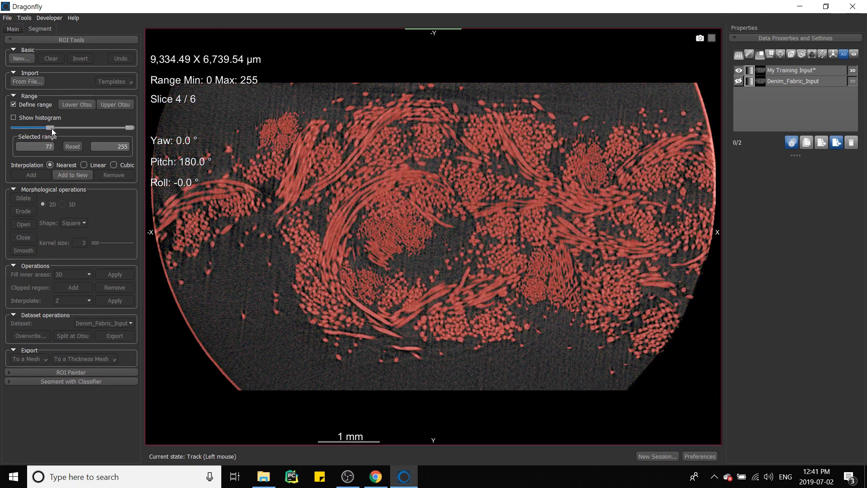
pyautogui.moveTo(50, 129); pyautogui.dragTo(49, 128)
pyautogui.click(71, 175)
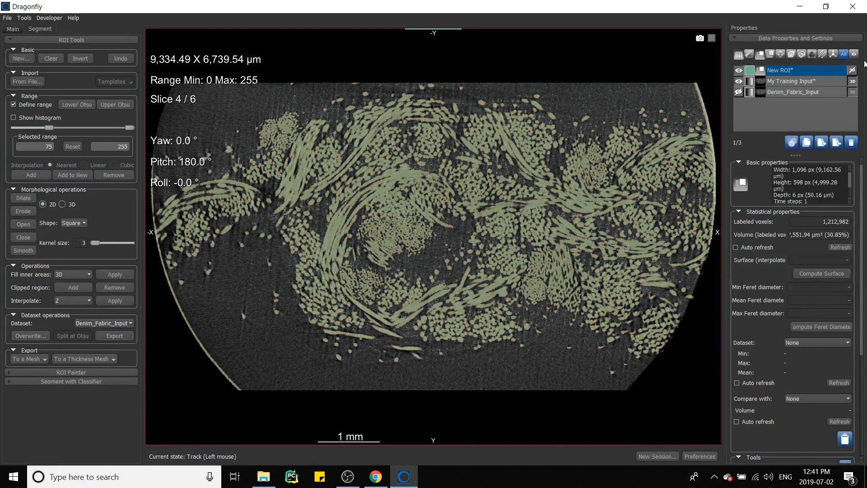
# Step: Rename the new ROI as Large Fibers, color it blue (#0000ff), and turn off range definition
pyautogui.doubleClick(793, 72)
pyautogui.press('BackSpace')
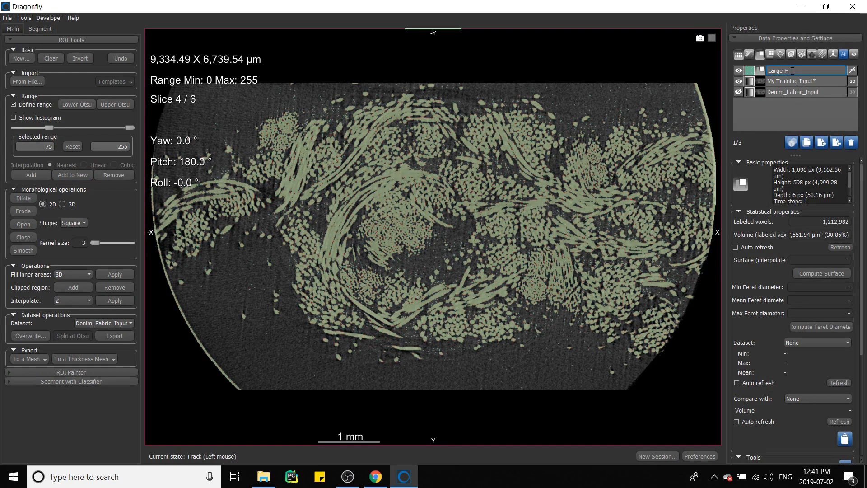
pyautogui.press('Return')
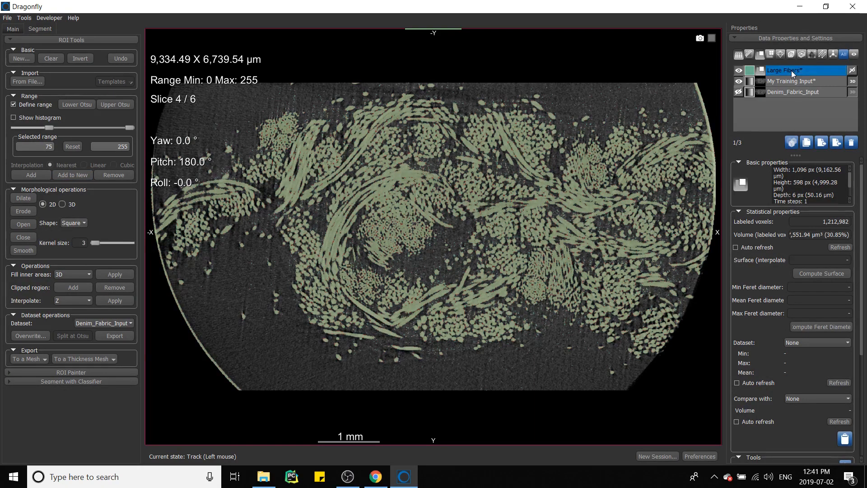
pyautogui.click(749, 73)
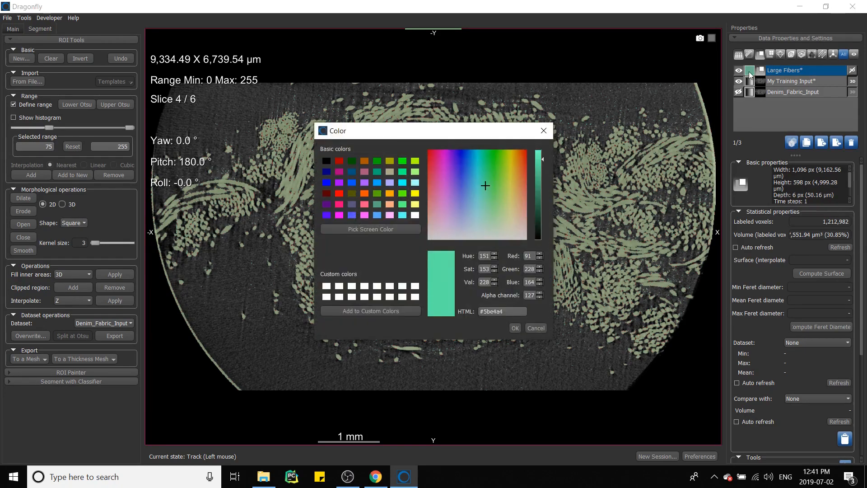
pyautogui.click(327, 183)
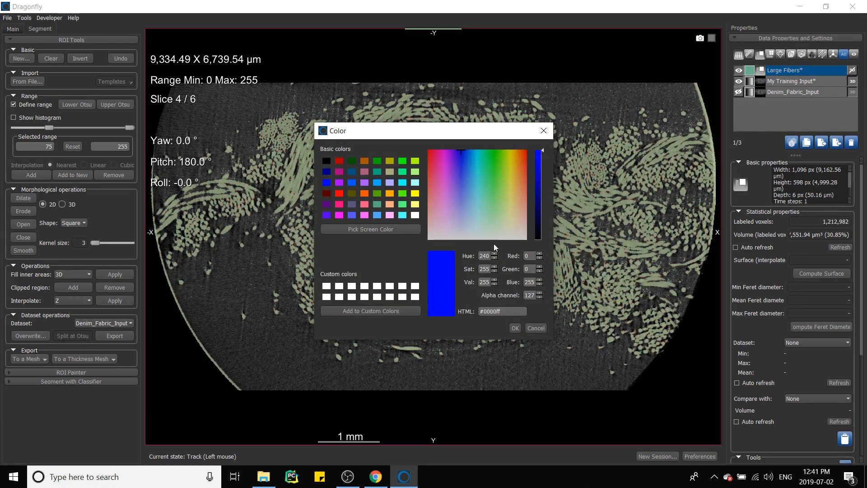
pyautogui.click(514, 329)
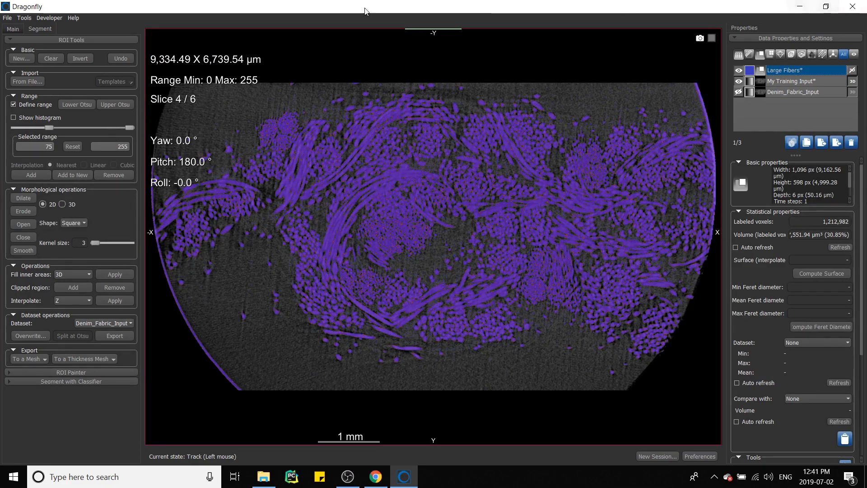
pyautogui.click(14, 105)
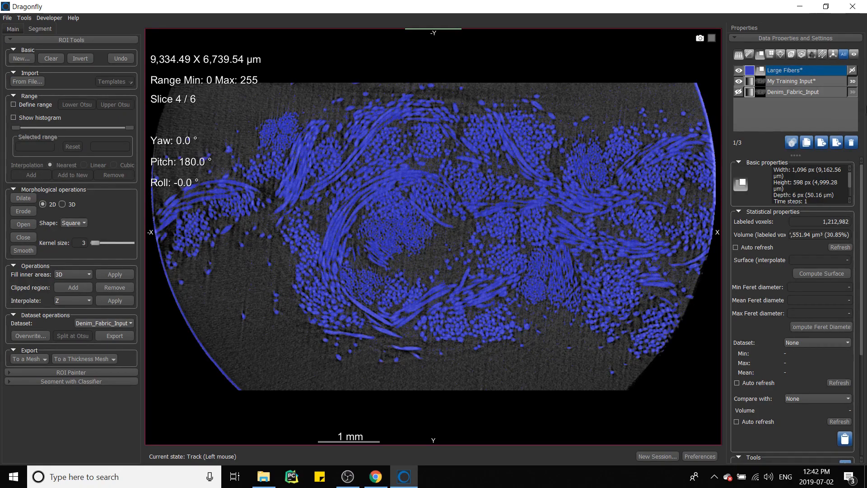
# Step: Create an empty region of interest named Small Fibers, colored green (#00ff00), with the Large Fibers geometry
pyautogui.click(20, 59)
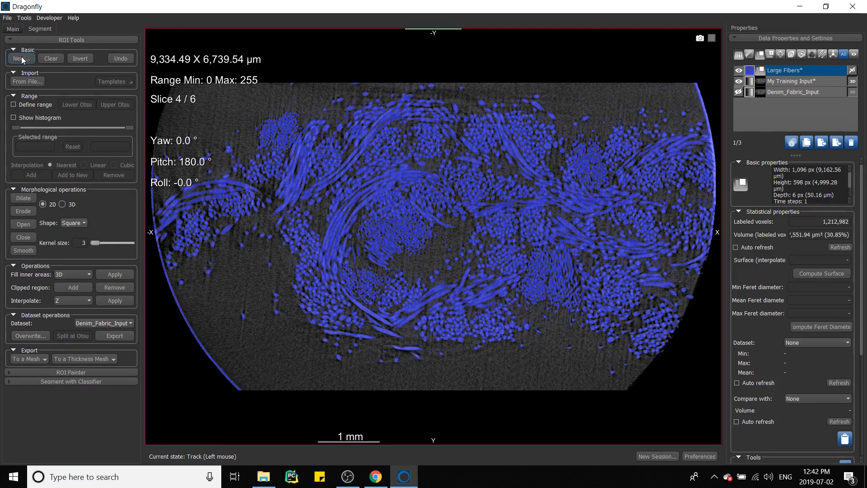
pyautogui.moveTo(85, 66); pyautogui.dragTo(270, 86)
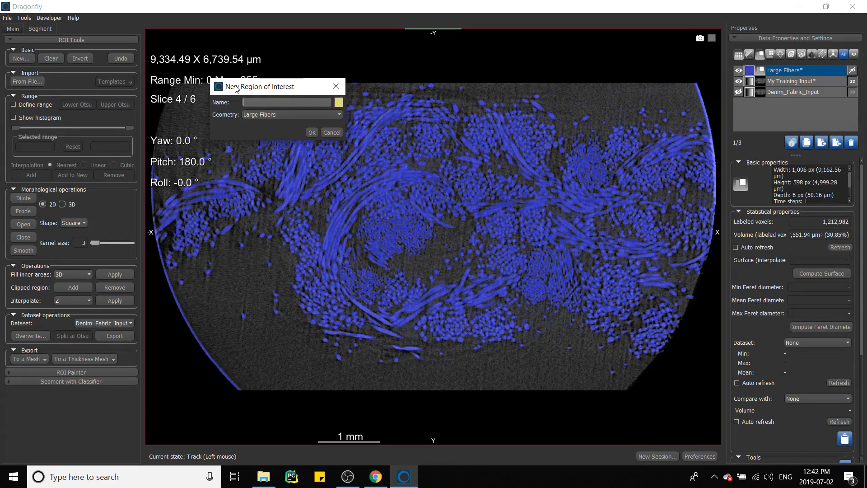
pyautogui.click(254, 102)
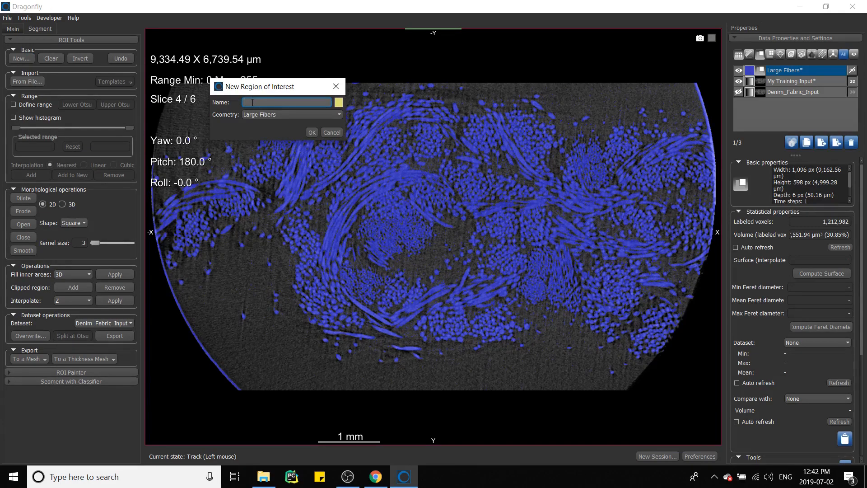
pyautogui.write('Small Fibers')
pyautogui.click(339, 104)
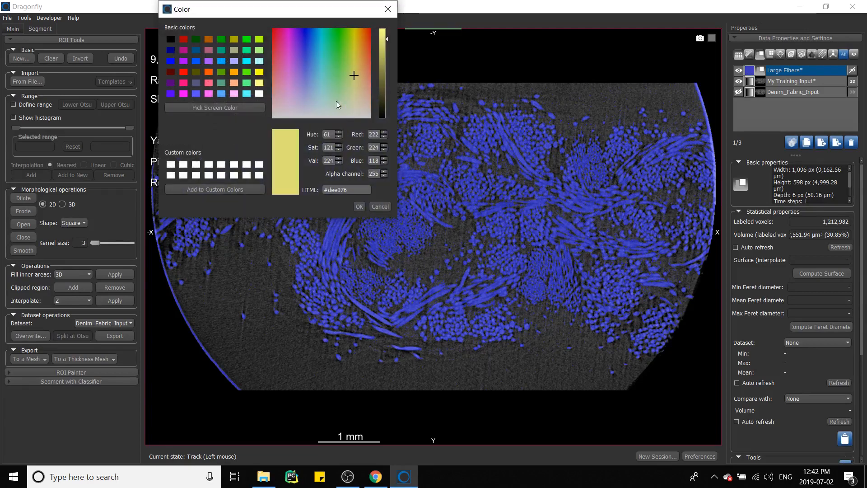
pyautogui.click(246, 40)
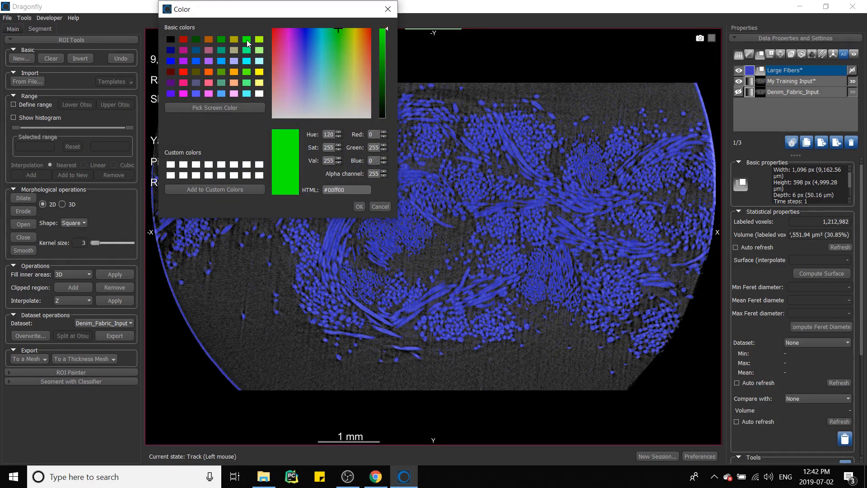
pyautogui.click(359, 207)
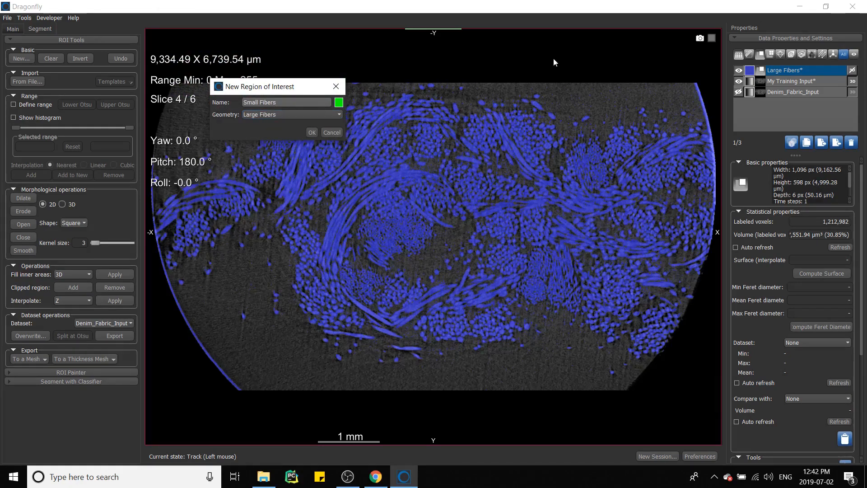
pyautogui.click(311, 133)
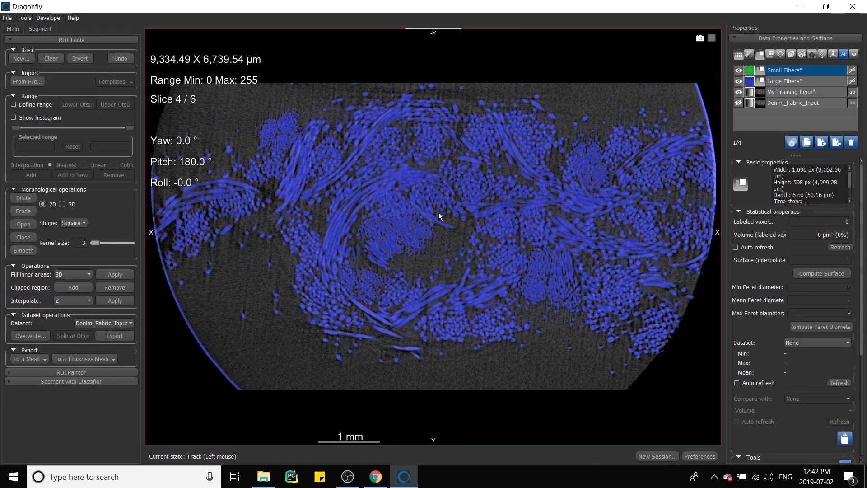
# Step: Select Small Fibers and Large Fibers together and activate the circular brush of the ROI Painter in 2D mode with Exclusive enabled
pyautogui.click(8, 41)
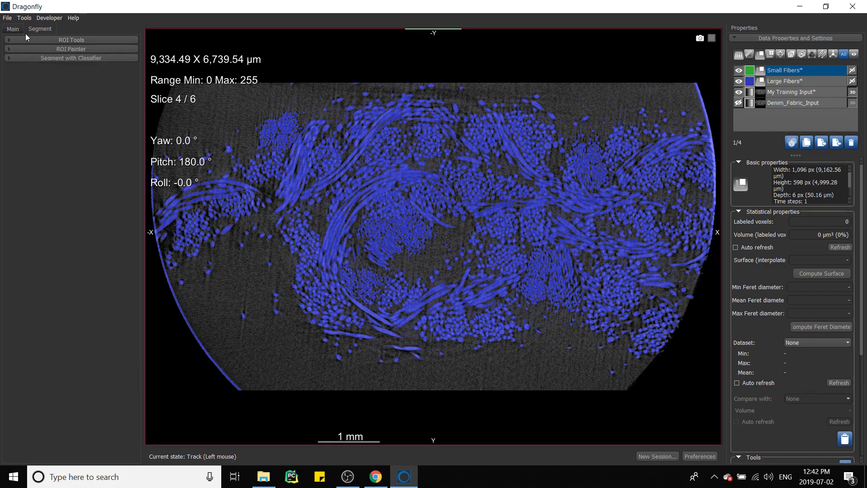
pyautogui.click(9, 50)
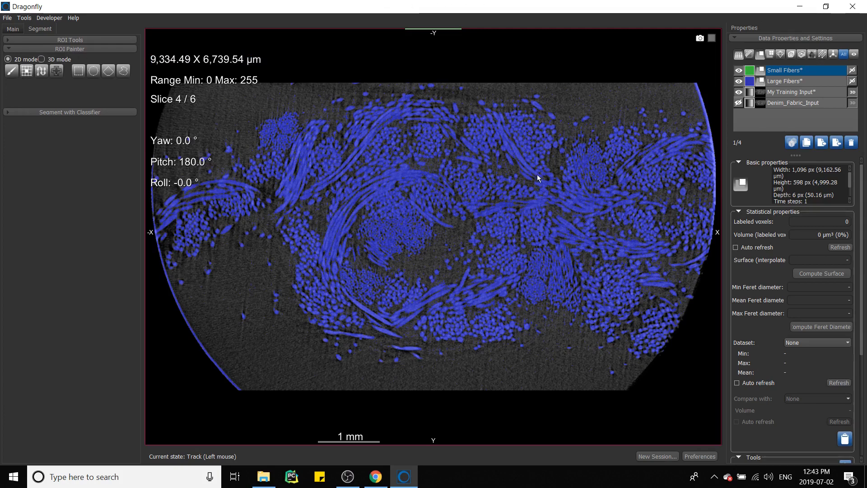
pyautogui.keyDown('ctrl'); pyautogui.click(787, 82); pyautogui.keyUp('ctrl')
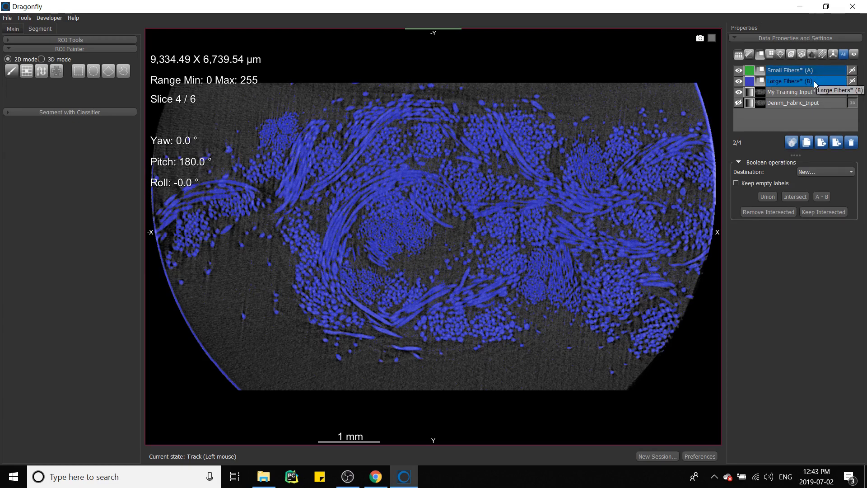
pyautogui.click(9, 74)
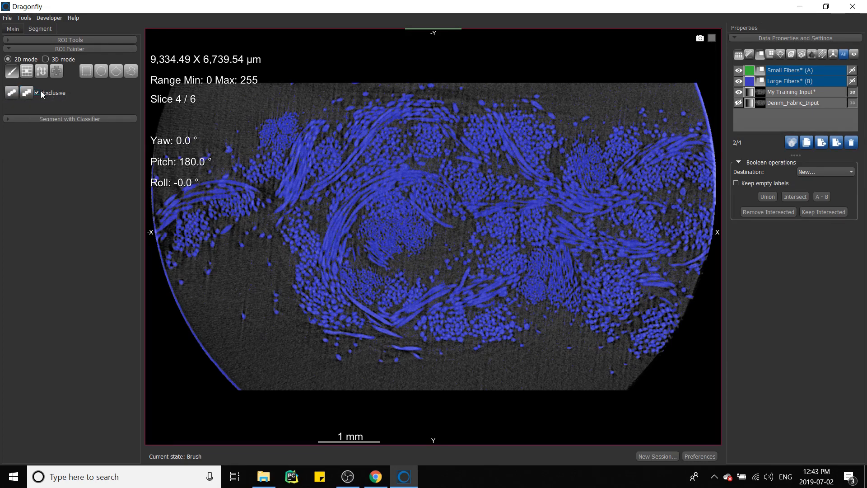
pyautogui.click(11, 93)
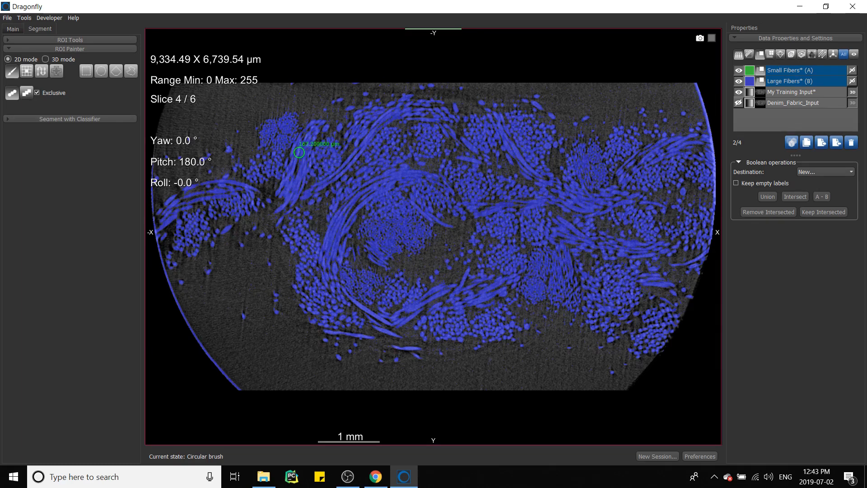
# Step: Adjust the circular brush size and paint the upper-left and central clusters of thin fibers on slice 4 into Small Fibers
pyautogui.press('ctrl')
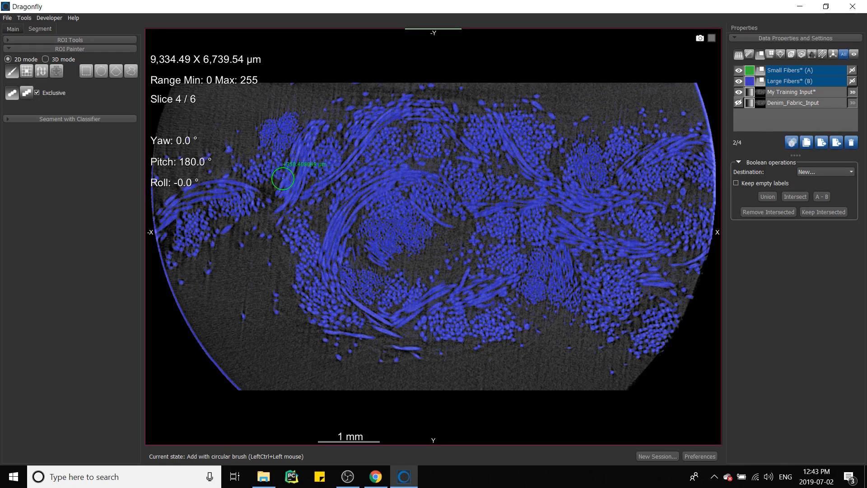
pyautogui.keyDown('ctrl'); pyautogui.scroll(5, 283, 179); pyautogui.keyUp('ctrl')
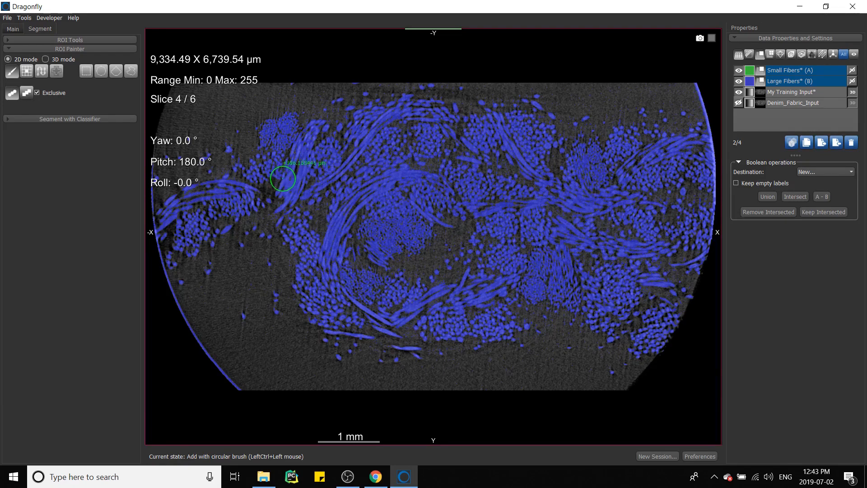
pyautogui.keyDown('ctrl'); pyautogui.scroll(8, 282, 179); pyautogui.keyUp('ctrl')
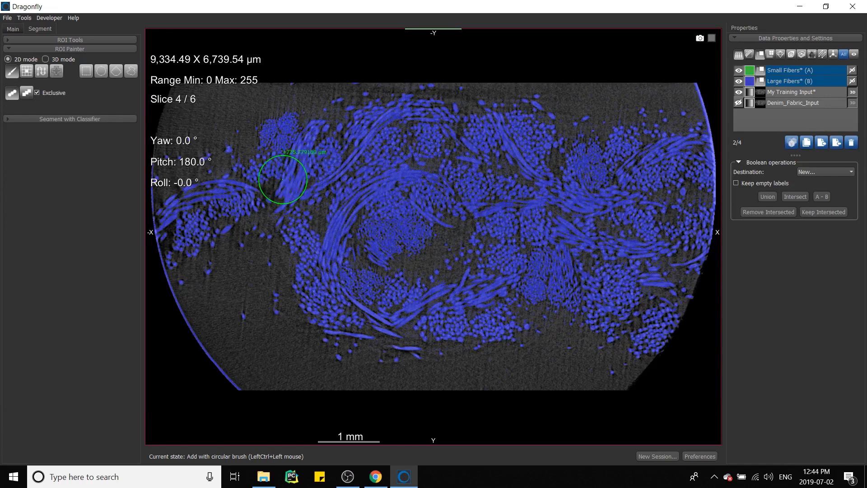
pyautogui.keyDown('ctrl'); pyautogui.scroll(-4, 283, 180); pyautogui.keyUp('ctrl')
pyautogui.keyDown('ctrl'); pyautogui.scroll(3, 283, 179); pyautogui.keyUp('ctrl')
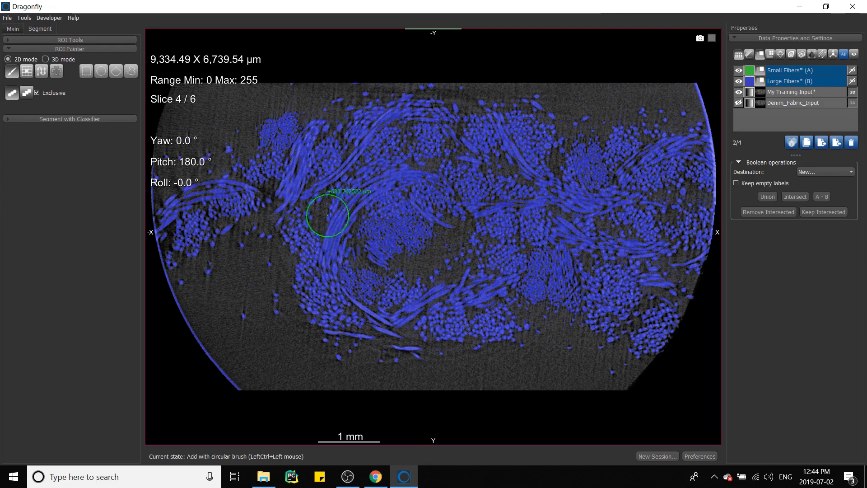
pyautogui.keyDown('ctrl'); pyautogui.scroll(2, 325, 204); pyautogui.keyUp('ctrl')
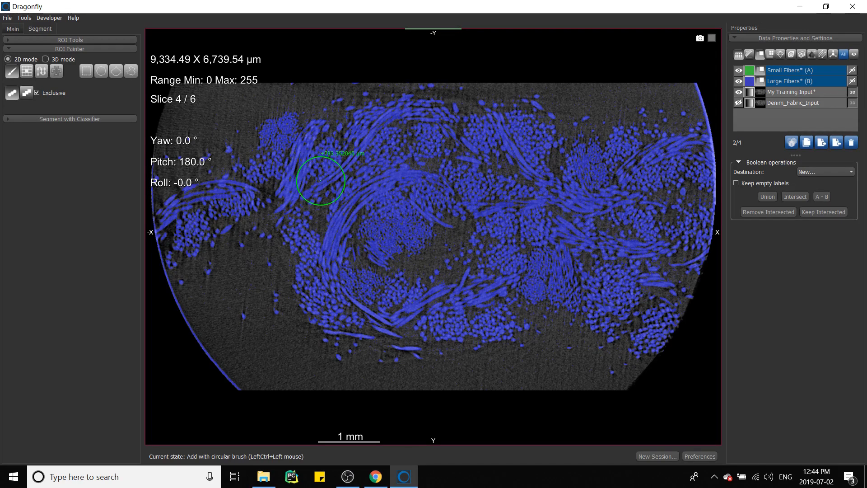
pyautogui.keyDown('ctrl'); pyautogui.scroll(-1, 272, 126); pyautogui.keyUp('ctrl')
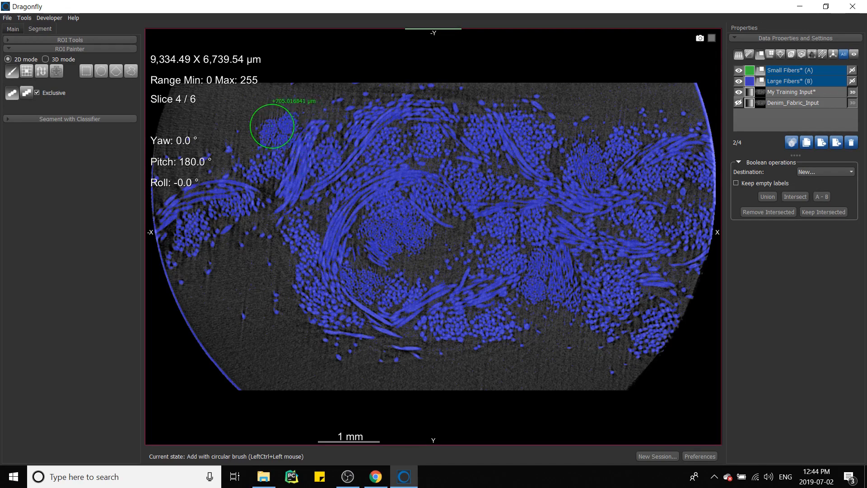
pyautogui.keyDown('ctrl'); pyautogui.scroll(-2, 272, 127); pyautogui.keyUp('ctrl')
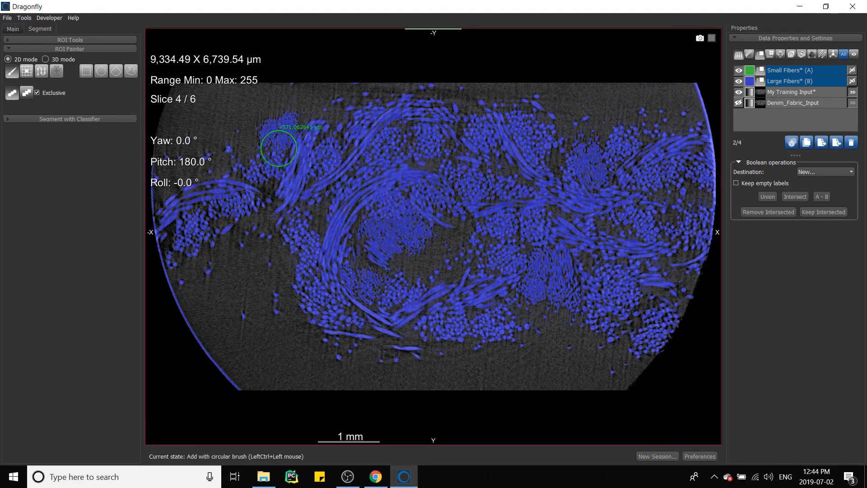
pyautogui.moveTo(271, 141); pyautogui.dragTo(282, 132)
pyautogui.keyDown('ctrl'); pyautogui.scroll(-1, 282, 132); pyautogui.keyUp('ctrl')
pyautogui.moveTo(368, 252)
pyautogui.mouseDown()
pyautogui.moveTo(395, 220)
pyautogui.moveTo(415, 231)
pyautogui.moveTo(398, 244)
pyautogui.moveTo(422, 225)
pyautogui.mouseUp()
# Step: Go to slice 1 and paint the two thin-fiber clusters near the fabric's upper edge into Small Fibers
pyautogui.scroll(5, 422, 226)
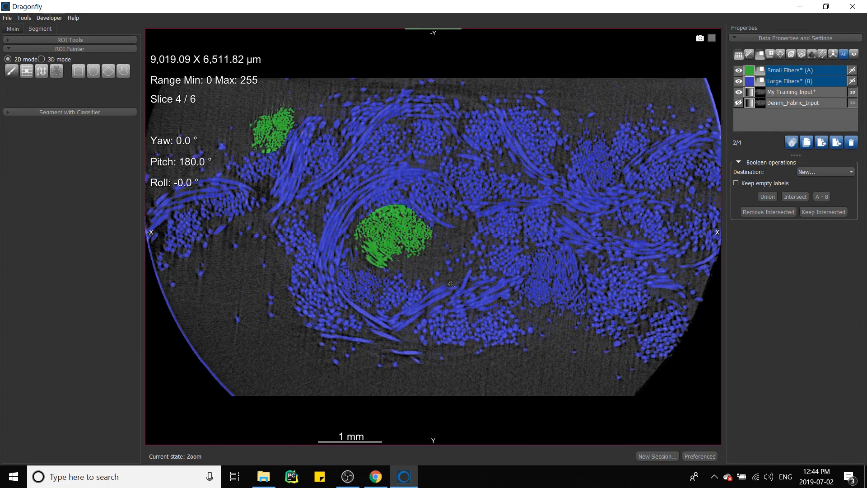
pyautogui.scroll(-5, 436, 332)
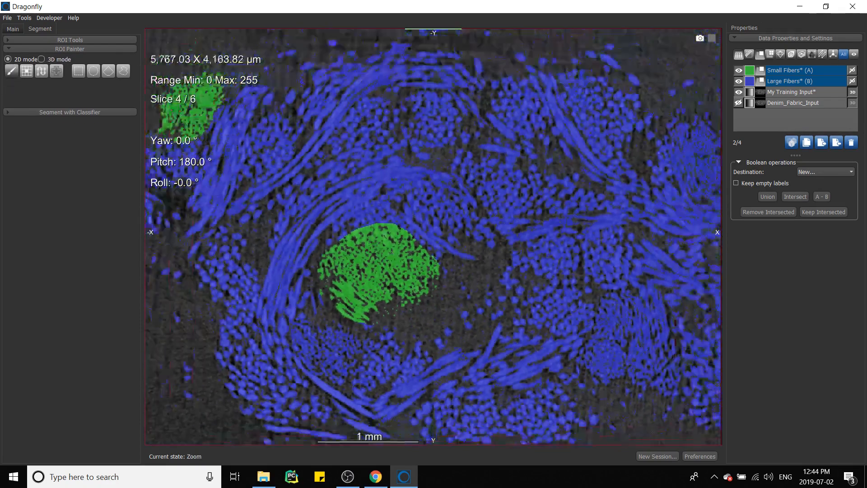
pyautogui.scroll(3, 448, 269)
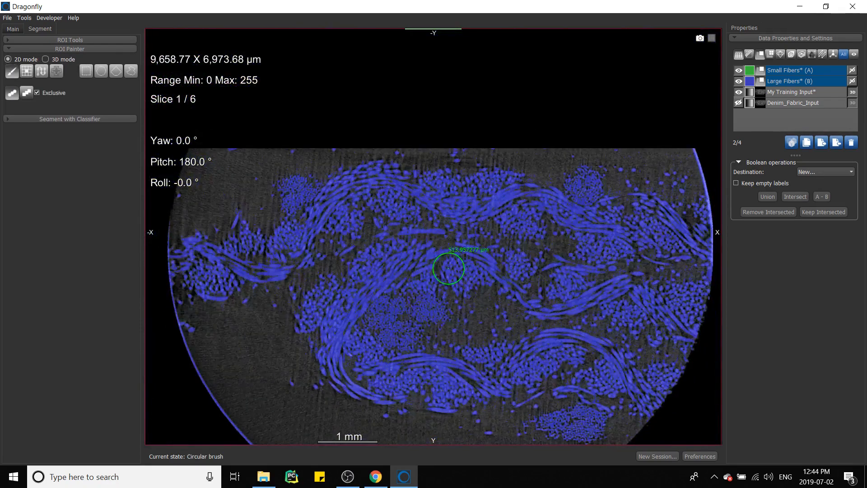
pyautogui.scroll(-2, 449, 268)
pyautogui.scroll(2, 449, 267)
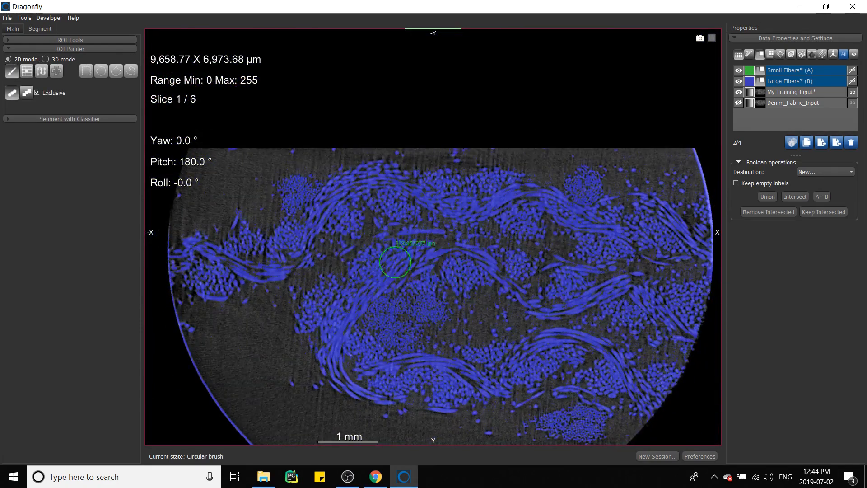
pyautogui.moveTo(288, 198)
pyautogui.keyDown('ctrl'); pyautogui.mouseDown()
pyautogui.moveTo(323, 180)
pyautogui.moveTo(299, 191)
pyautogui.mouseUp(); pyautogui.keyUp('ctrl')
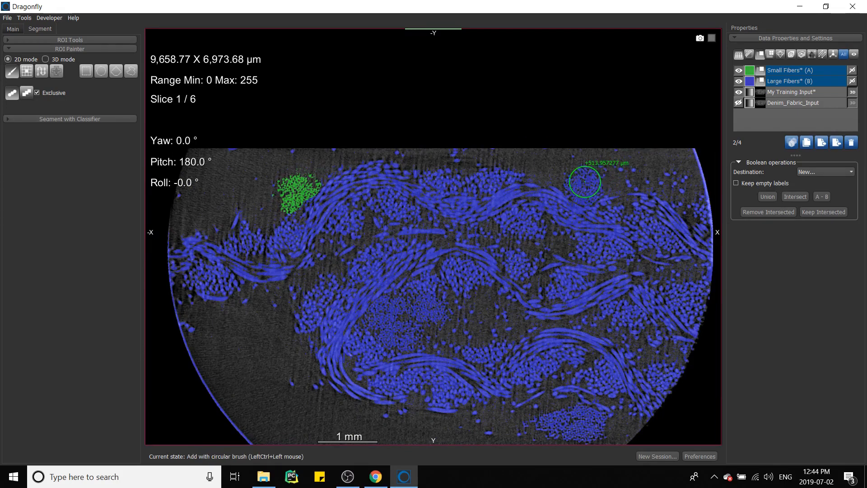
pyautogui.moveTo(578, 182)
pyautogui.keyDown('ctrl'); pyautogui.mouseDown()
pyautogui.moveTo(594, 183)
pyautogui.moveTo(580, 174)
pyautogui.mouseUp(); pyautogui.keyUp('ctrl')
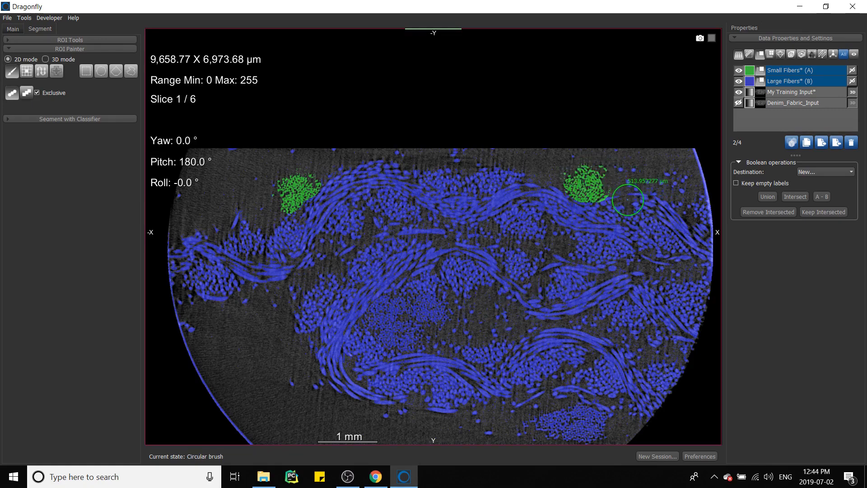
# Step: Paint the thin-fiber clusters at the lower edge and in the center of slice 1 into Small Fibers
pyautogui.moveTo(612, 221); pyautogui.dragTo(639, 302, button='right')
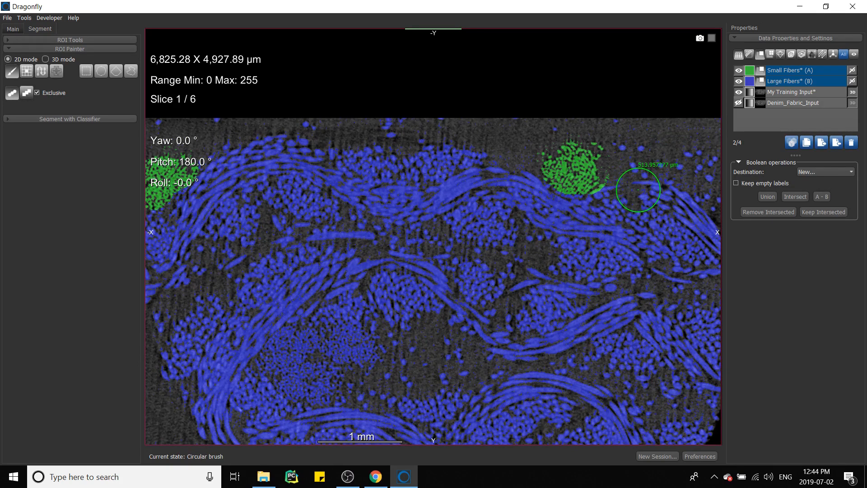
pyautogui.press('shift')
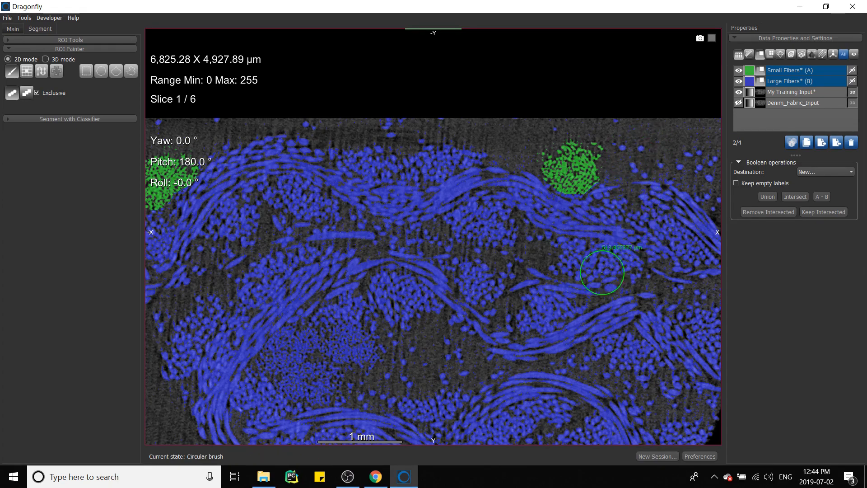
pyautogui.scroll(-3, 602, 272)
pyautogui.moveTo(510, 313); pyautogui.dragTo(514, 263, button='middle')
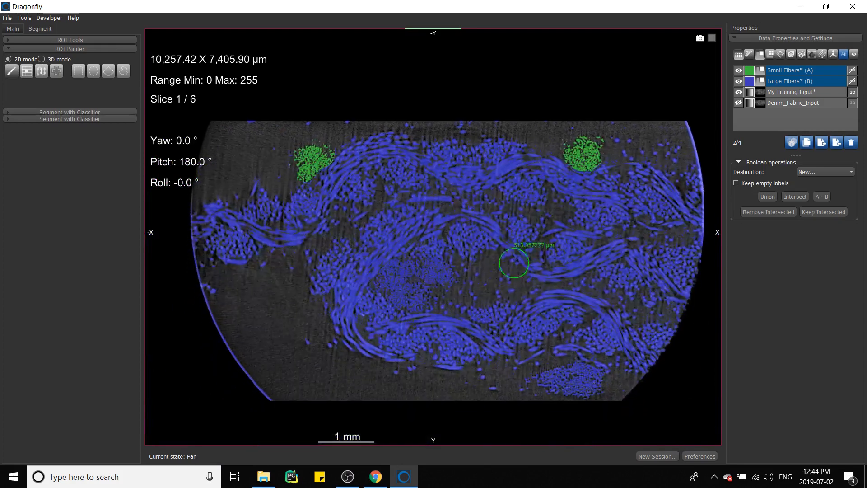
pyautogui.press('ctrl')
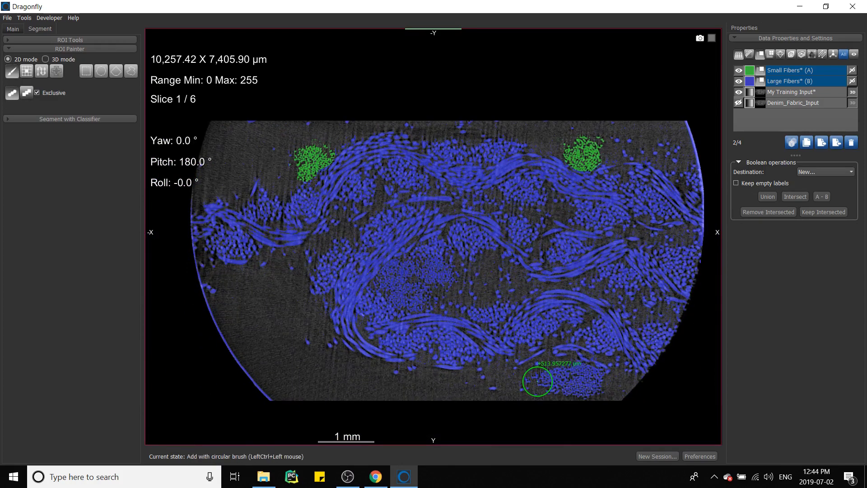
pyautogui.moveTo(537, 382)
pyautogui.keyDown('ctrl'); pyautogui.mouseDown()
pyautogui.moveTo(546, 381)
pyautogui.moveTo(527, 387)
pyautogui.moveTo(563, 375)
pyautogui.moveTo(603, 379)
pyautogui.moveTo(565, 394)
pyautogui.moveTo(589, 382)
pyautogui.mouseUp(); pyautogui.keyUp('ctrl')
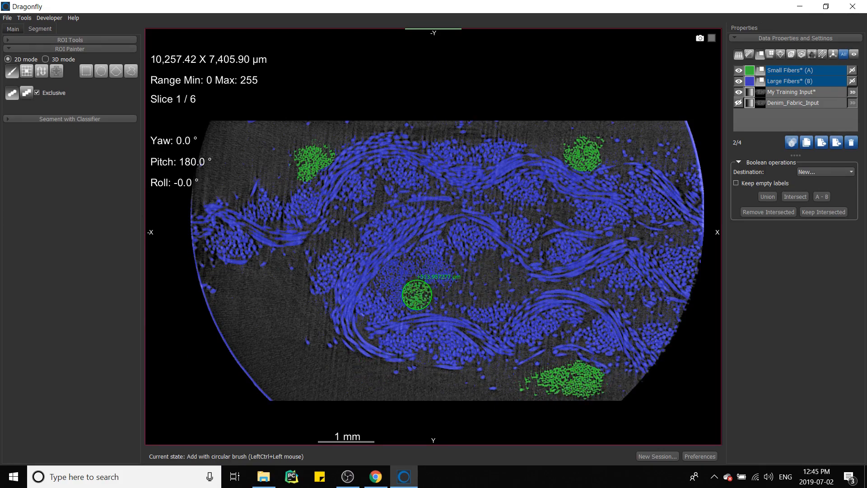
pyautogui.moveTo(417, 294)
pyautogui.keyDown('ctrl'); pyautogui.mouseDown()
pyautogui.moveTo(398, 282)
pyautogui.moveTo(401, 274)
pyautogui.moveTo(438, 274)
pyautogui.moveTo(447, 258)
pyautogui.moveTo(423, 255)
pyautogui.moveTo(406, 269)
pyautogui.moveTo(434, 292)
pyautogui.moveTo(421, 293)
pyautogui.moveTo(433, 272)
pyautogui.mouseUp(); pyautogui.keyUp('ctrl')
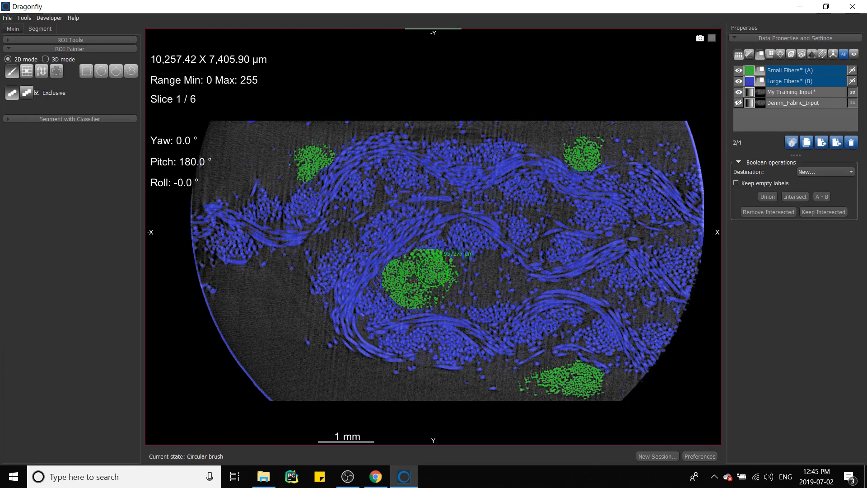
# Step: Browse through the painted slices to slice 6 and deactivate the circular brush
pyautogui.scroll(-3, 438, 277)
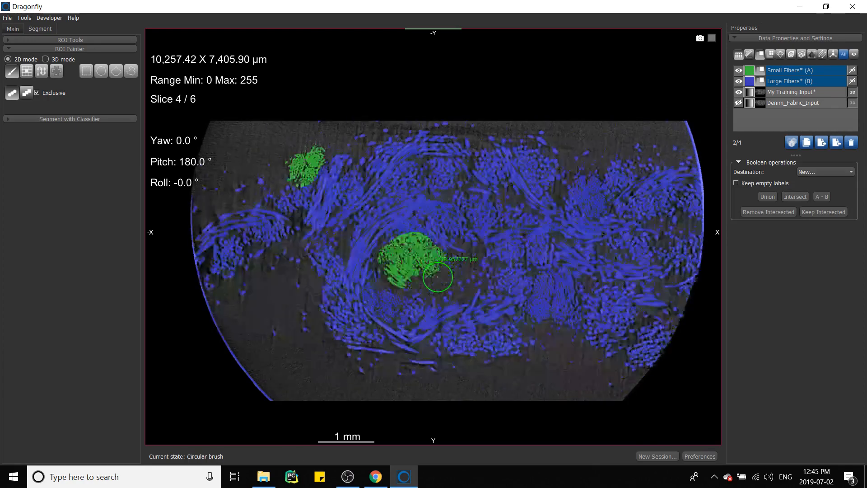
pyautogui.scroll(-2, 438, 277)
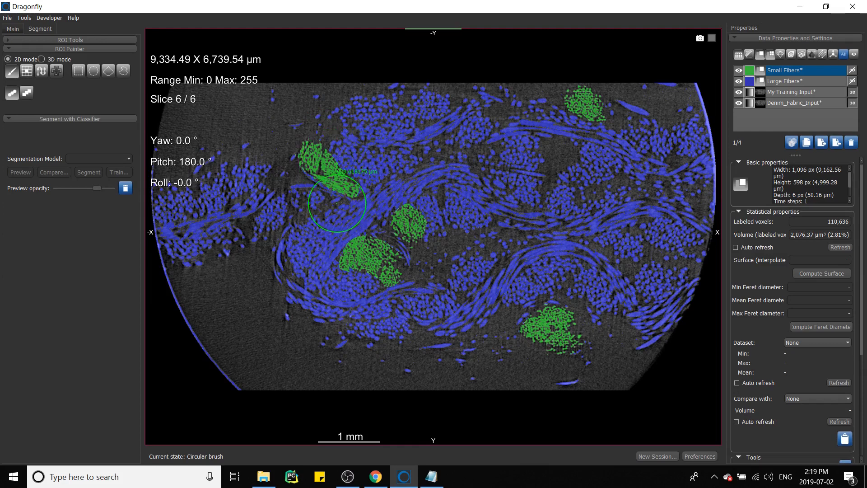
pyautogui.press('Escape')
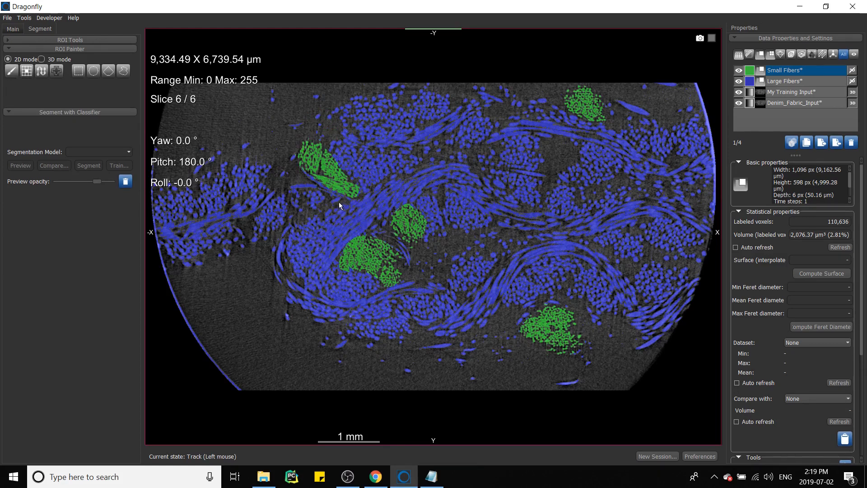
# Step: Create a Multi-ROI from Small Fibers and Large Fibers and rename it as My Training Output
pyautogui.keyDown('ctrl'); pyautogui.click(791, 82); pyautogui.keyUp('ctrl')
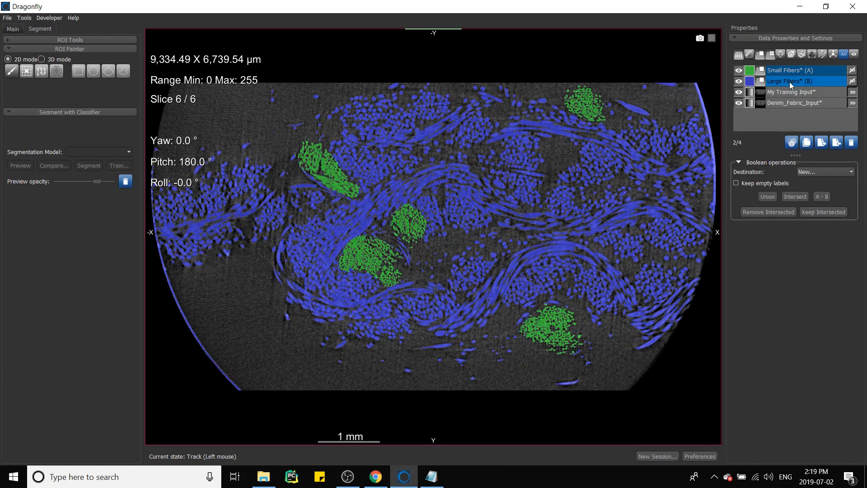
pyautogui.rightClick(791, 84)
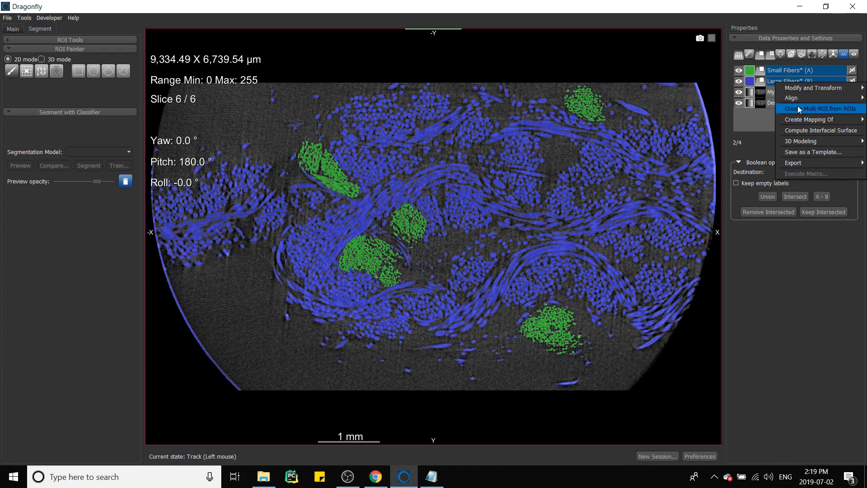
pyautogui.click(838, 111)
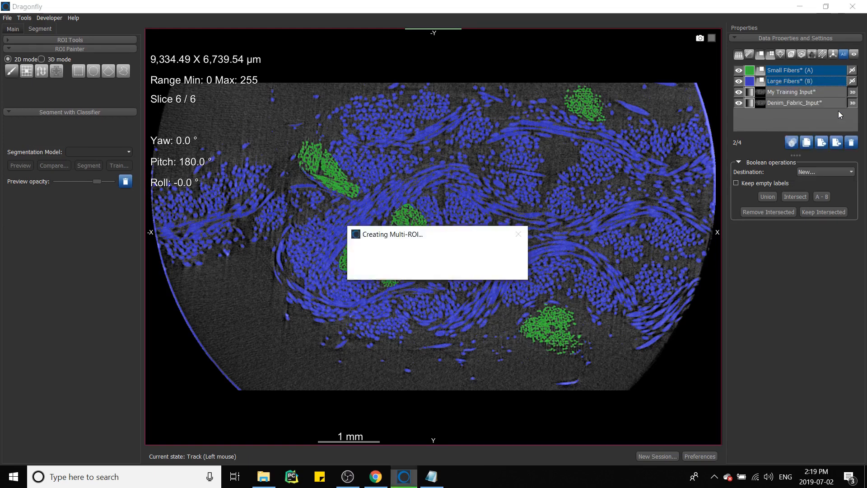
pyautogui.doubleClick(807, 73)
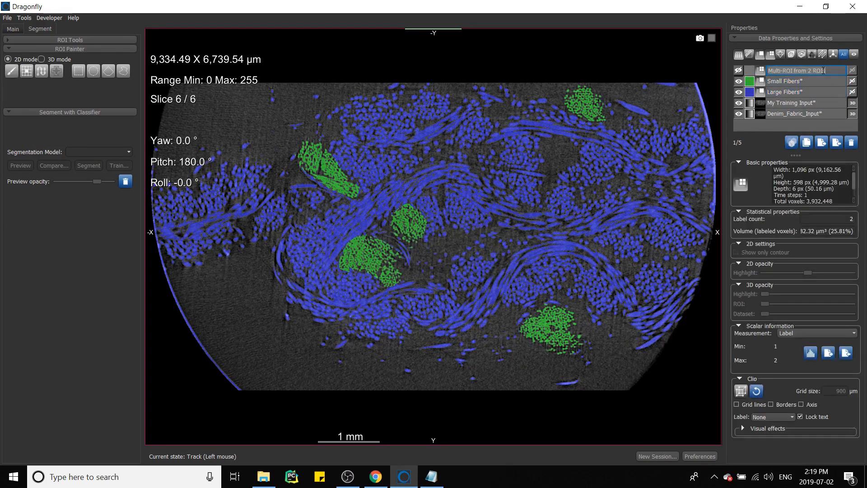
pyautogui.press('BackSpace')
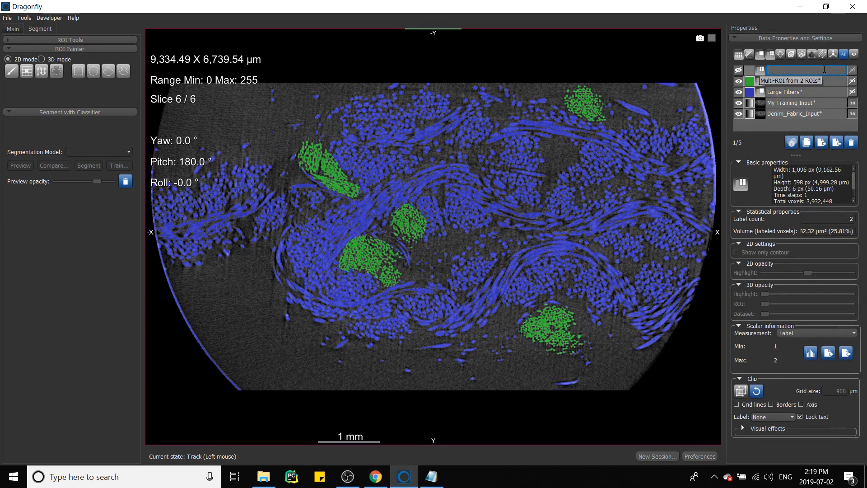
pyautogui.write('My Training Output')
pyautogui.press('Return')
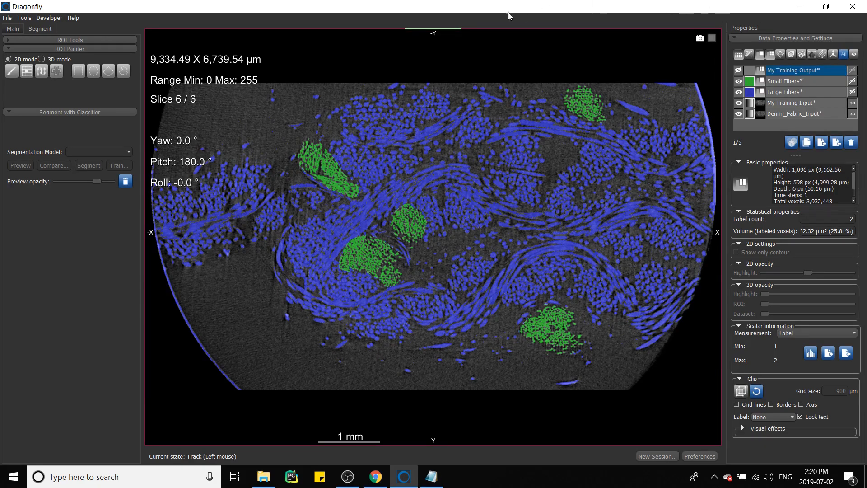
# Step: Show My Training Output in the 2D view and hide Small Fibers and Large Fibers
pyautogui.click(739, 70)
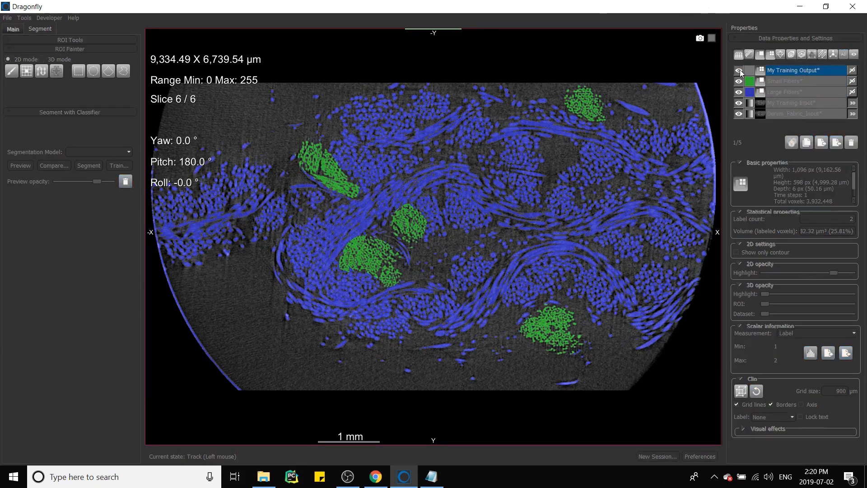
pyautogui.click(739, 81)
pyautogui.click(739, 92)
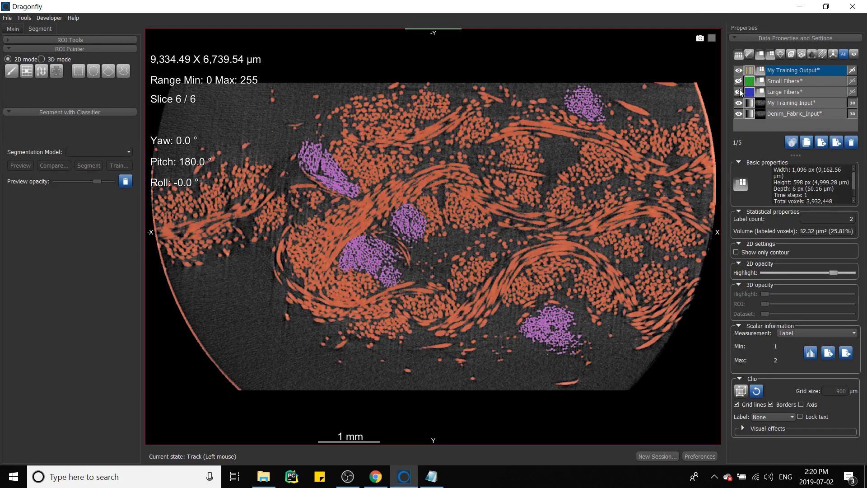
# Step: Hide Denim_Fabric_Input in the 2D view and select My Training Output
pyautogui.click(739, 114)
pyautogui.click(779, 100)
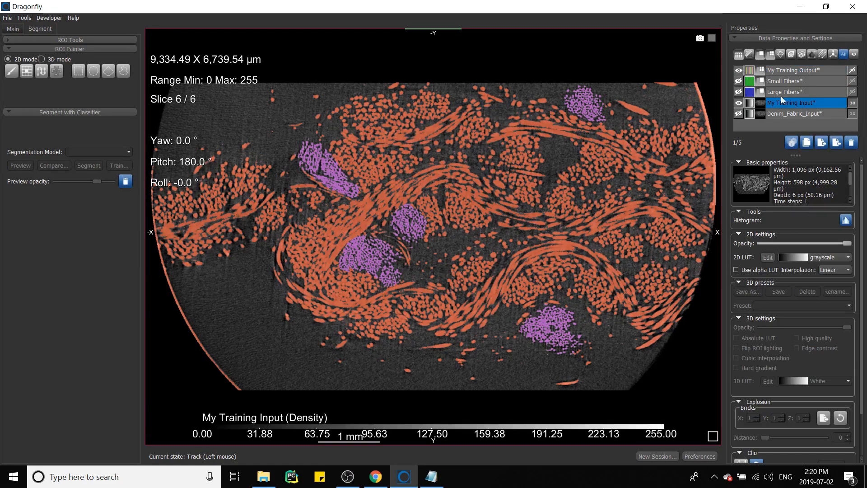
pyautogui.click(788, 68)
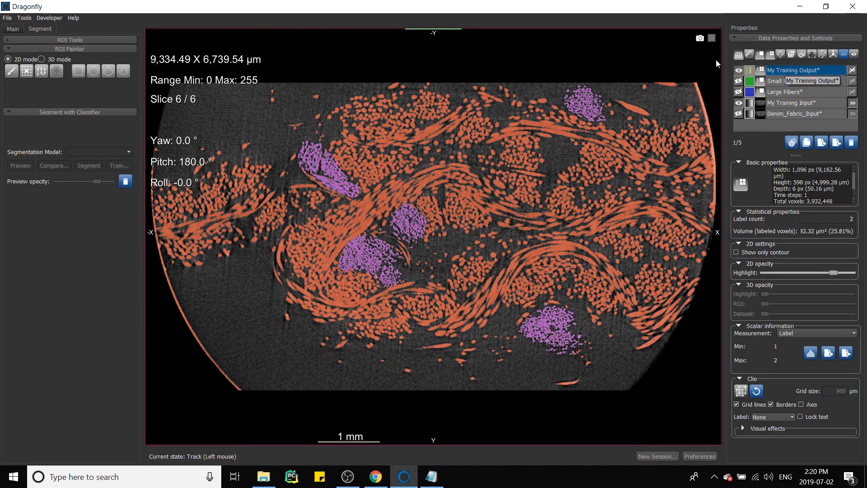
# Step: Open the Deep Learning Tool and start a new model with the U-Net architecture
pyautogui.click(22, 18)
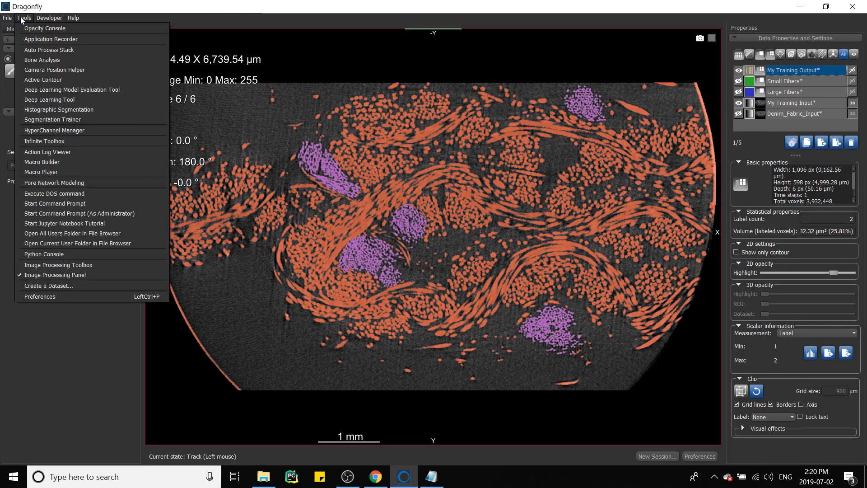
pyautogui.click(62, 101)
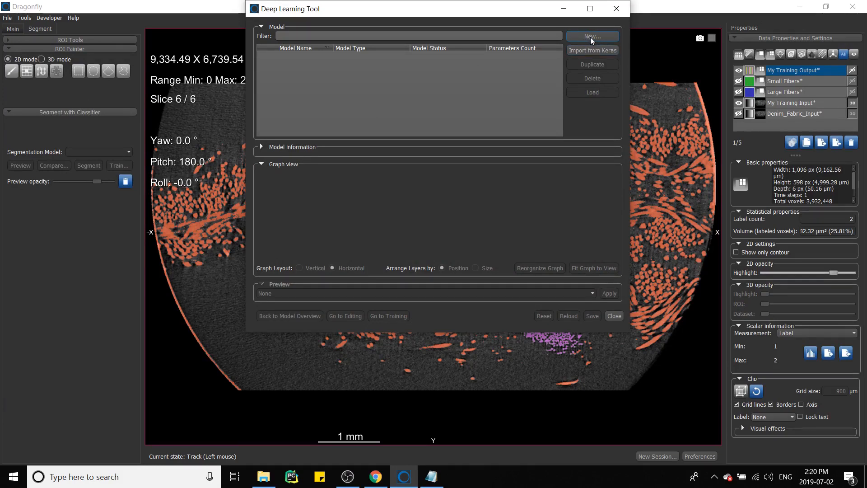
pyautogui.click(590, 38)
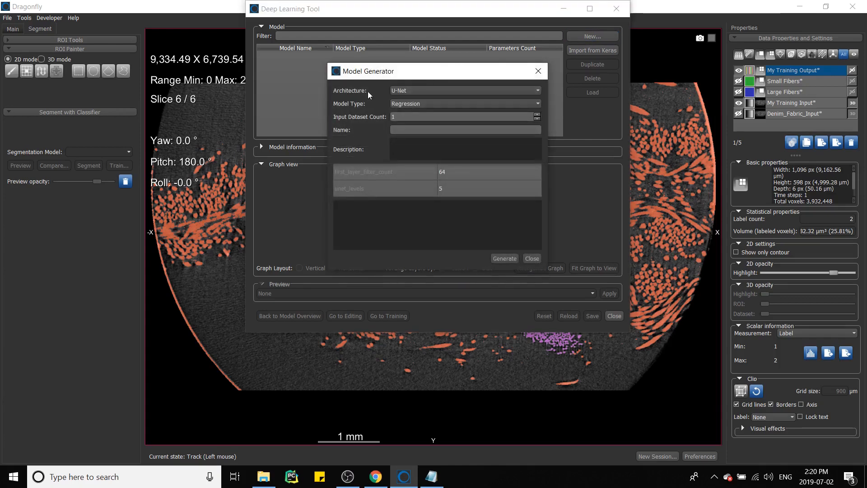
pyautogui.click(420, 91)
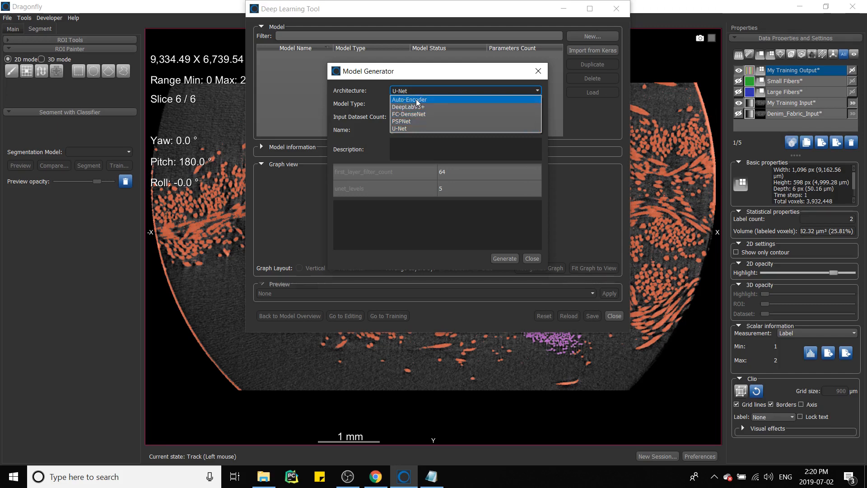
pyautogui.click(405, 128)
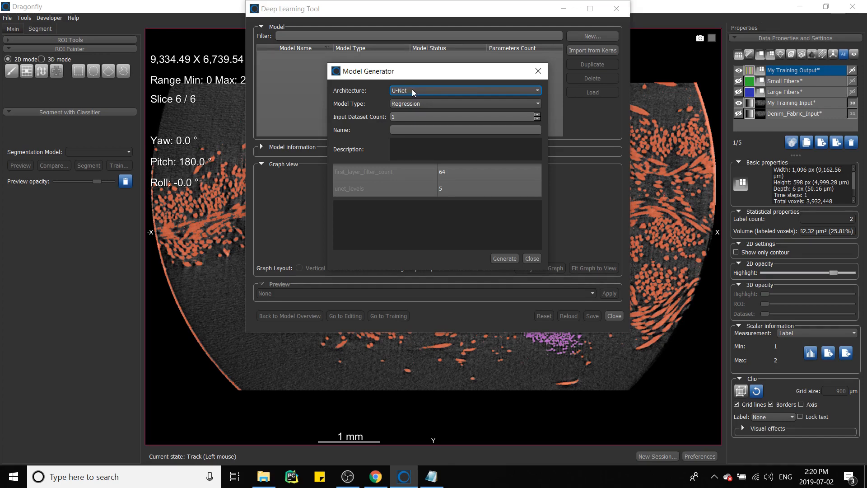
# Step: Set the model type to Multi-label segmentation, name the model Denim_Fabric and generate it
pyautogui.click(412, 104)
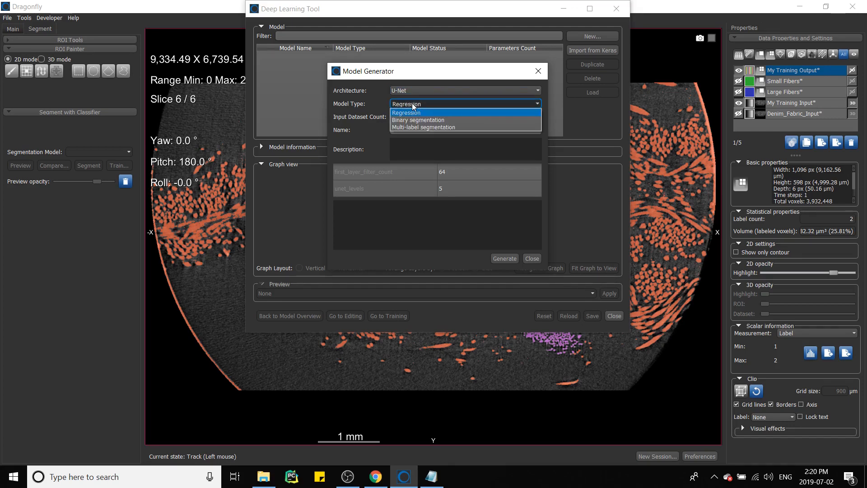
pyautogui.click(416, 128)
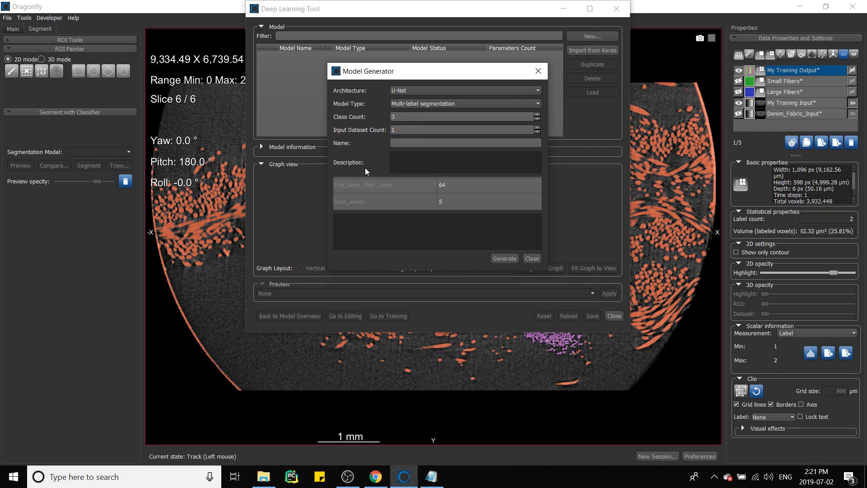
pyautogui.click(403, 145)
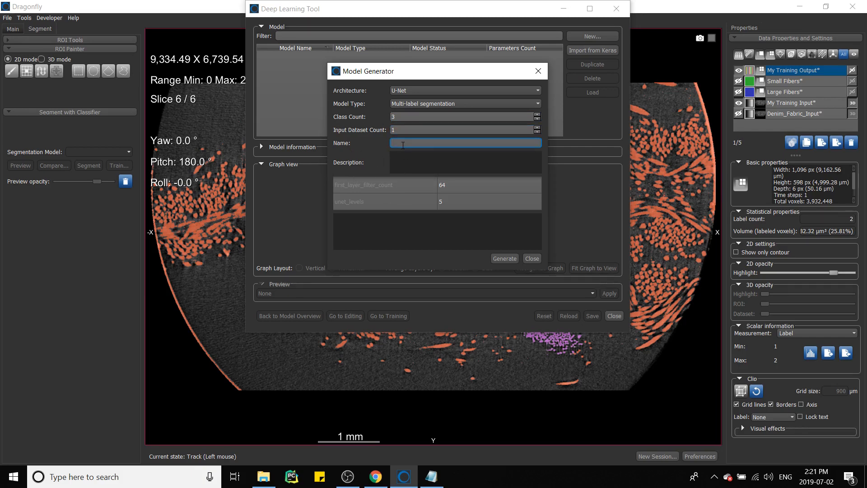
pyautogui.write('Denim_Fabric')
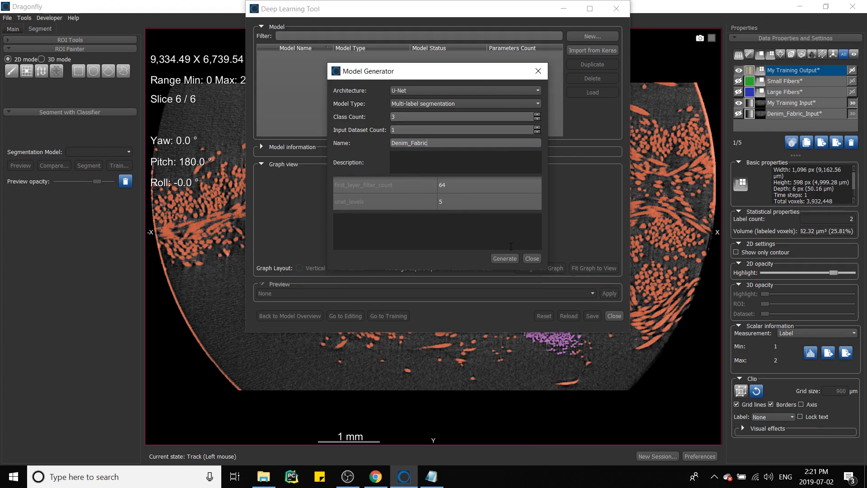
pyautogui.click(511, 262)
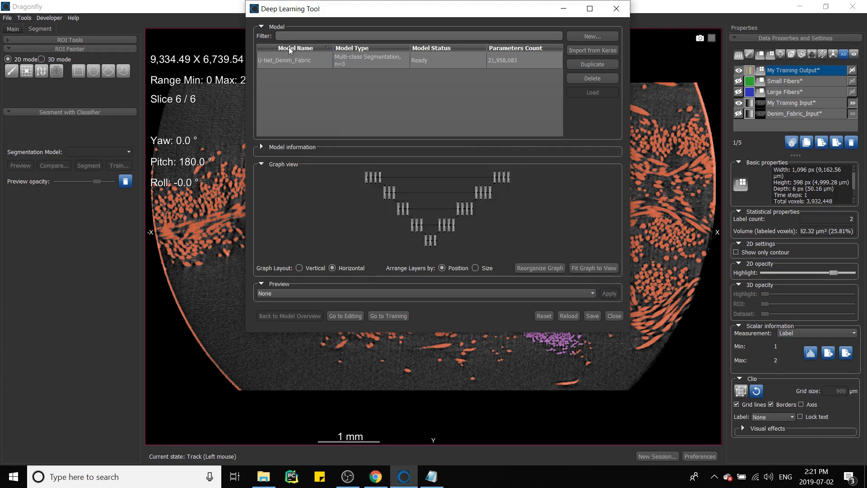
# Step: Go to training for the U-Net_Denim_Fabric model, using My Training Input as input and My Training Output as output
pyautogui.click(280, 61)
pyautogui.click(361, 64)
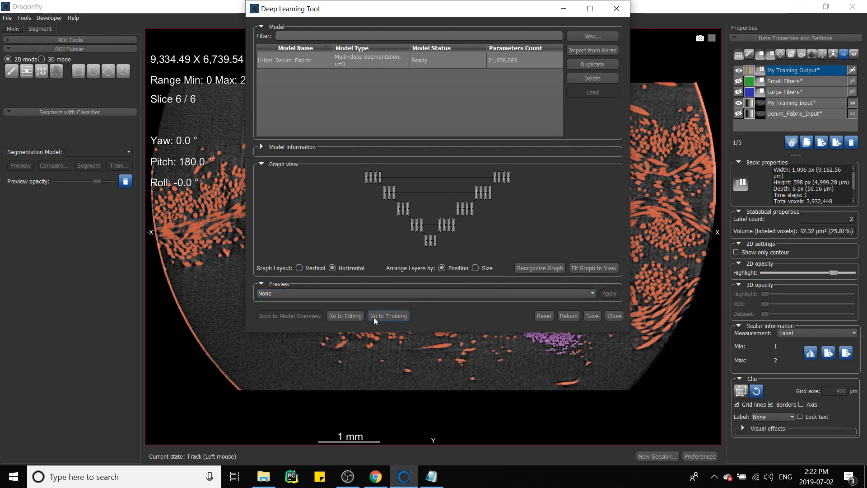
pyautogui.click(386, 318)
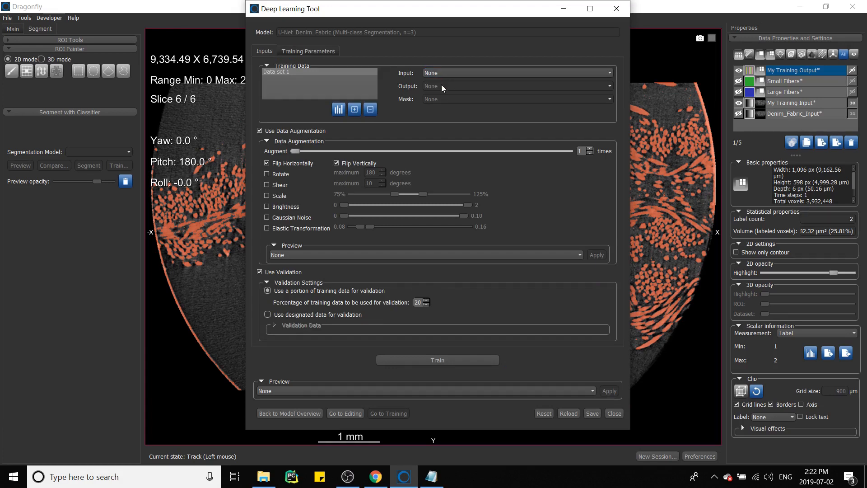
pyautogui.click(446, 73)
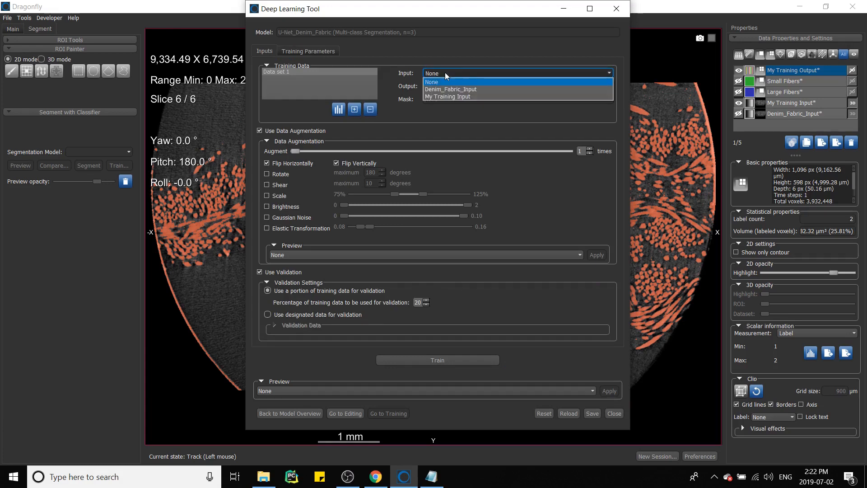
pyautogui.click(463, 96)
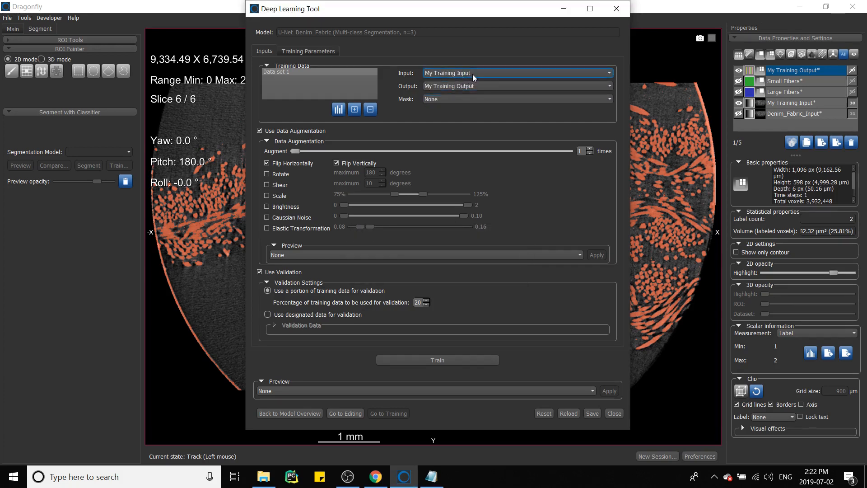
pyautogui.click(475, 86)
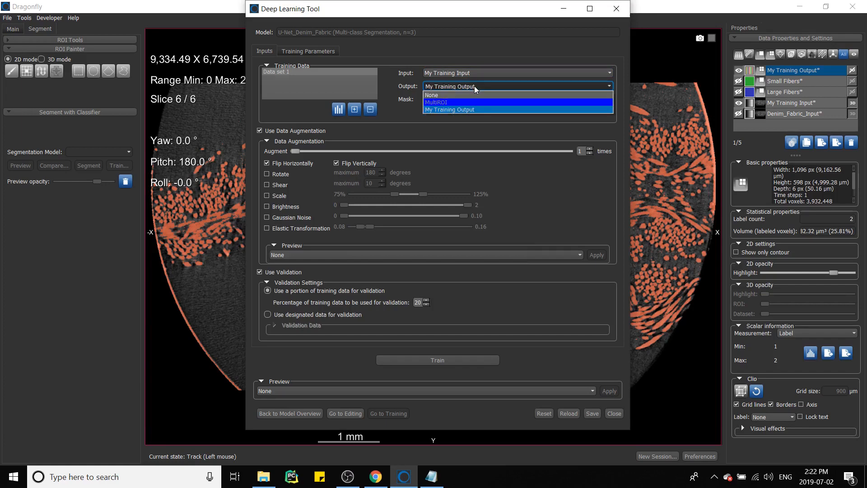
pyautogui.click(467, 110)
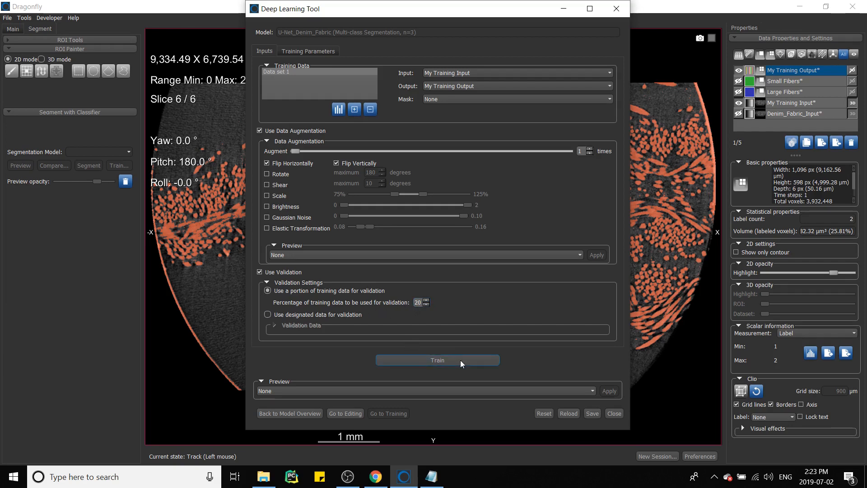
# Step: Set the training parameters to an input patch size of 128 and a stride to input ratio of 0.5
pyautogui.click(315, 70)
pyautogui.click(319, 55)
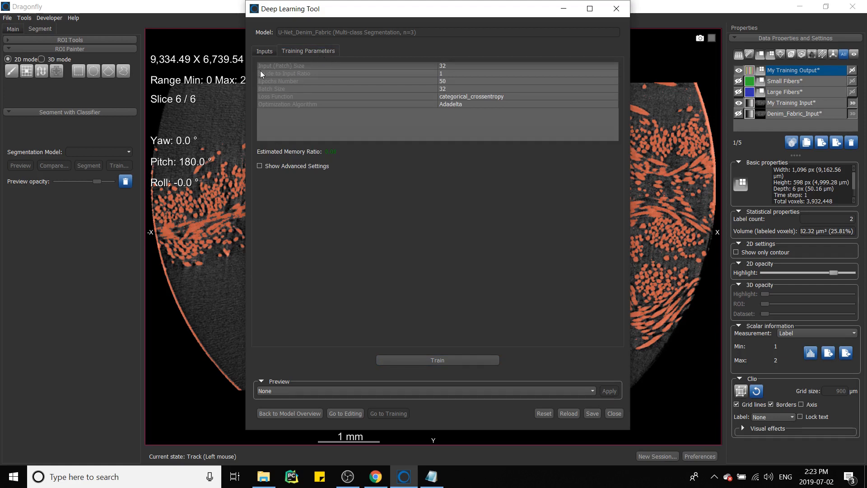
pyautogui.moveTo(275, 73)
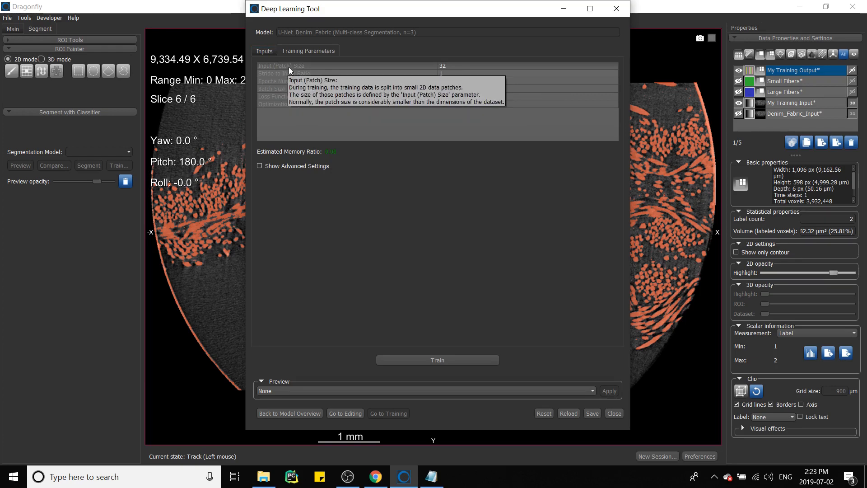
pyautogui.click(450, 67)
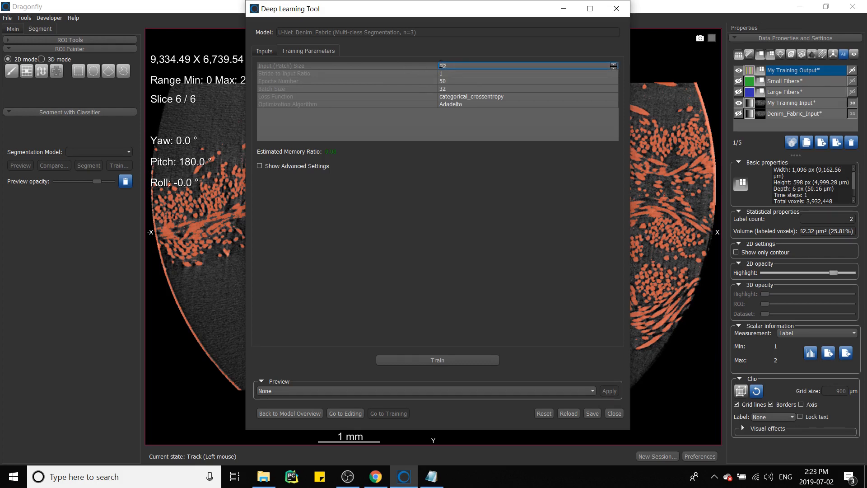
pyautogui.write('128')
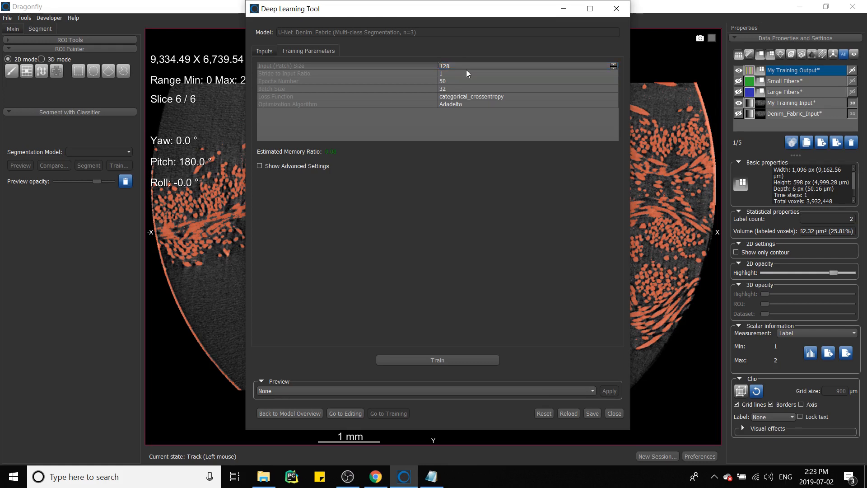
pyautogui.click(449, 72)
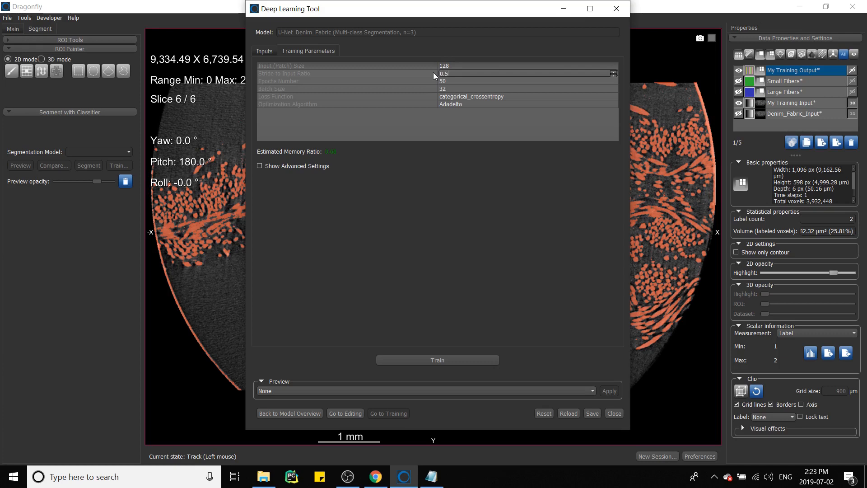
pyautogui.click(441, 125)
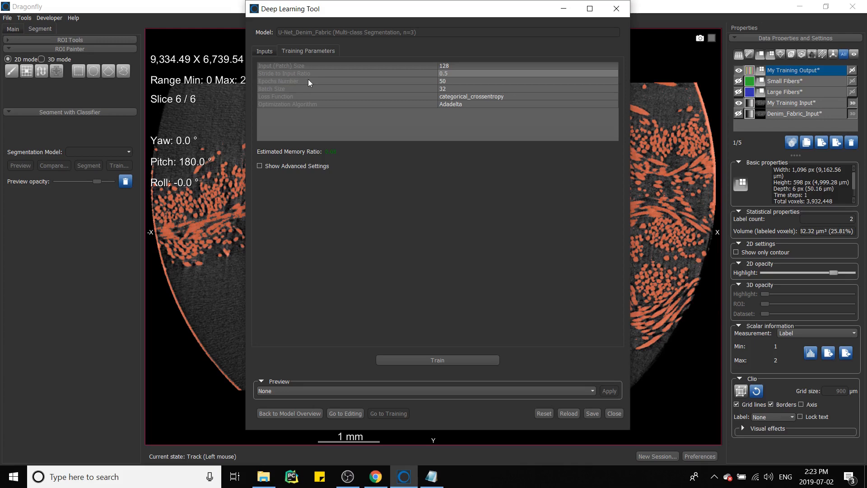
# Step: Try a batch size of 64 to compare the estimated memory ratio, and restore it to 32
pyautogui.click(445, 82)
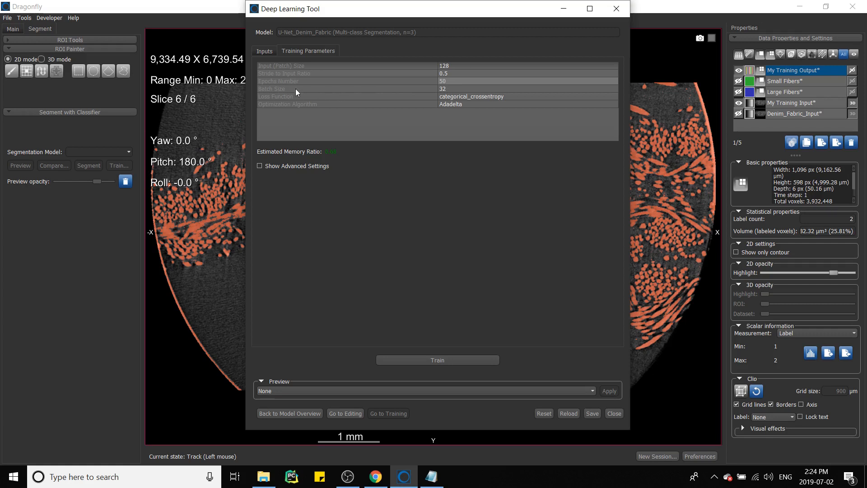
pyautogui.click(446, 88)
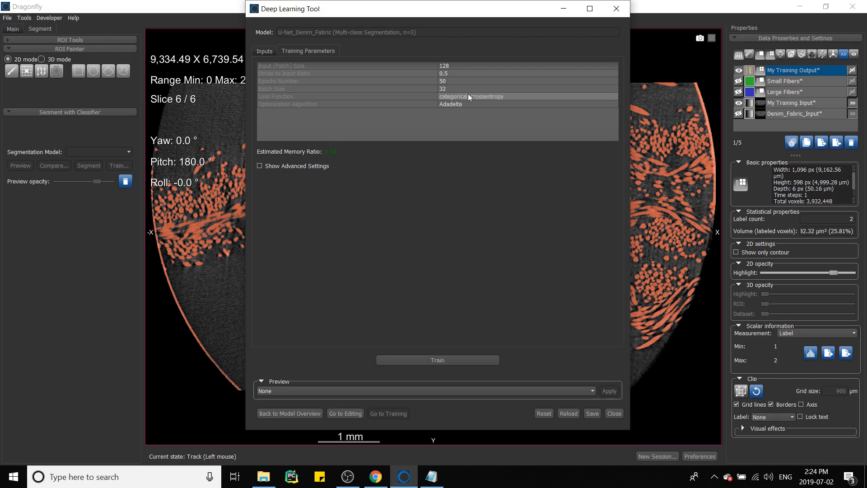
pyautogui.click(446, 87)
pyautogui.click(445, 88)
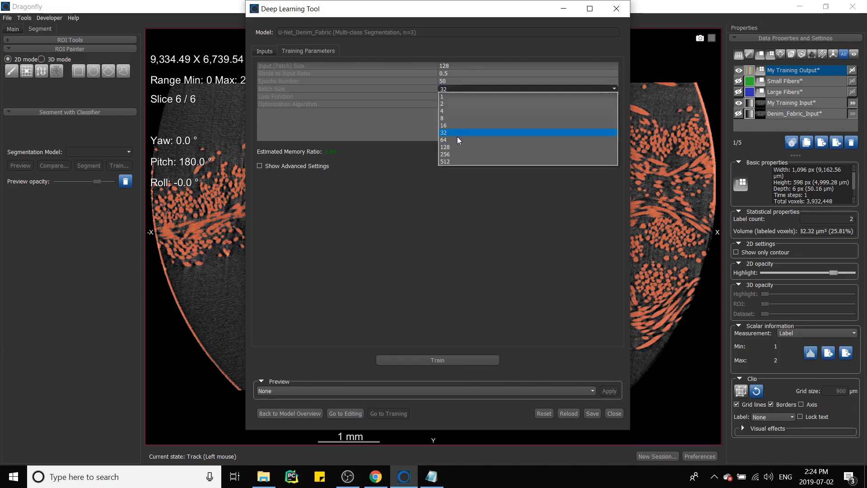
pyautogui.click(457, 140)
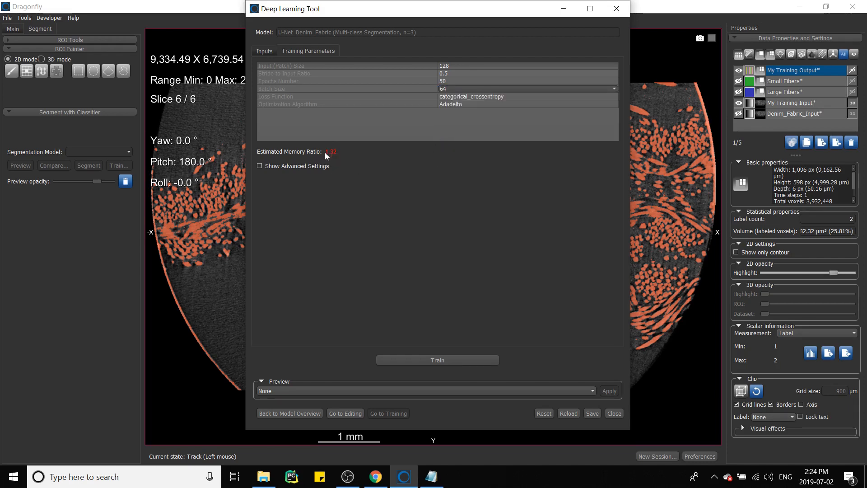
pyautogui.click(448, 91)
pyautogui.click(448, 131)
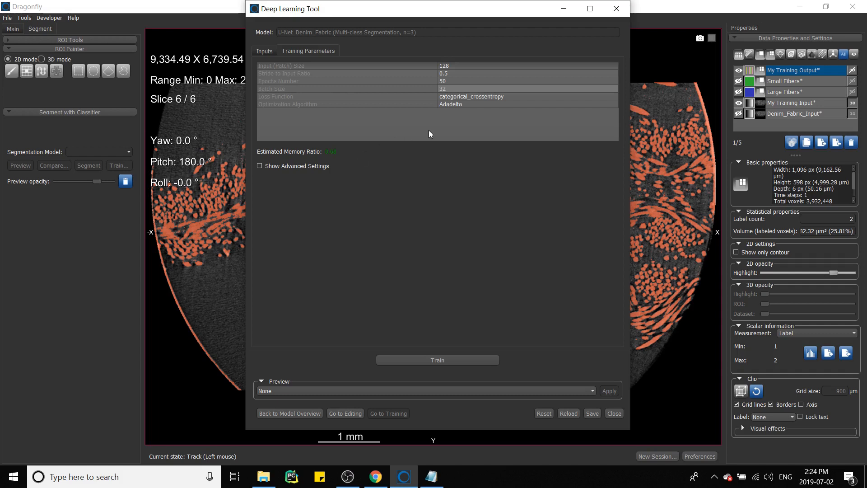
# Step: Choose Adadelta as the optimization algorithm for the training
pyautogui.click(439, 108)
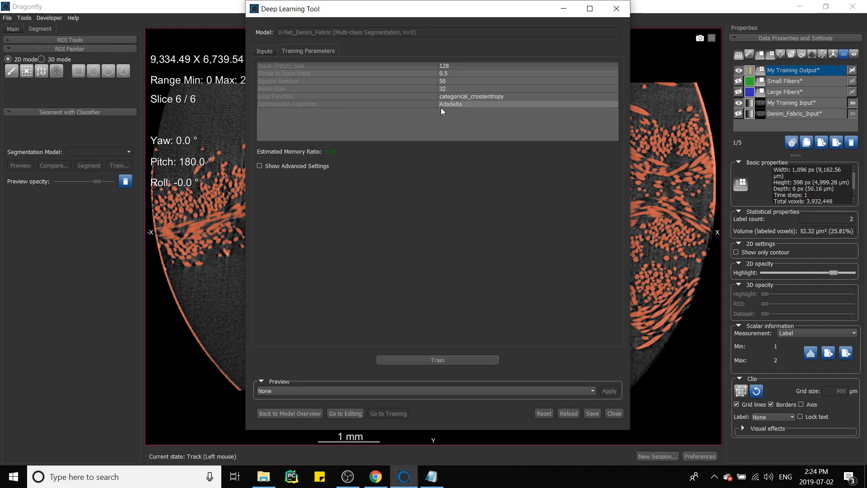
pyautogui.click(441, 107)
pyautogui.click(444, 107)
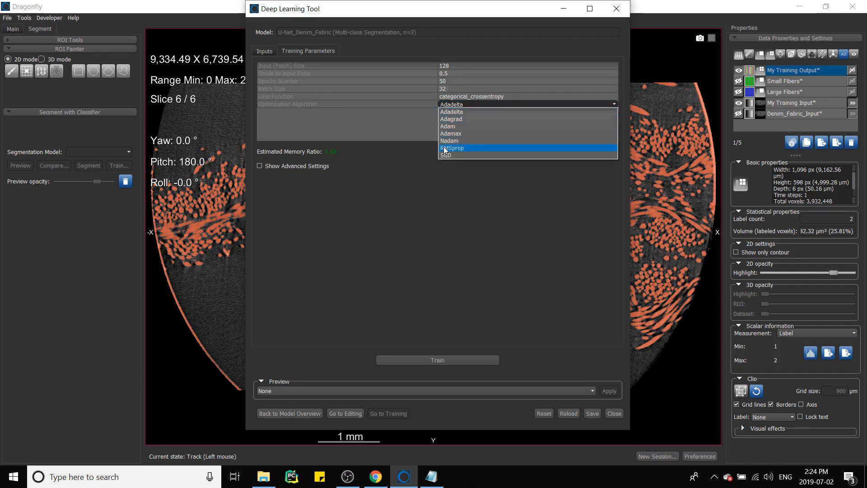
pyautogui.click(451, 112)
pyautogui.click(421, 115)
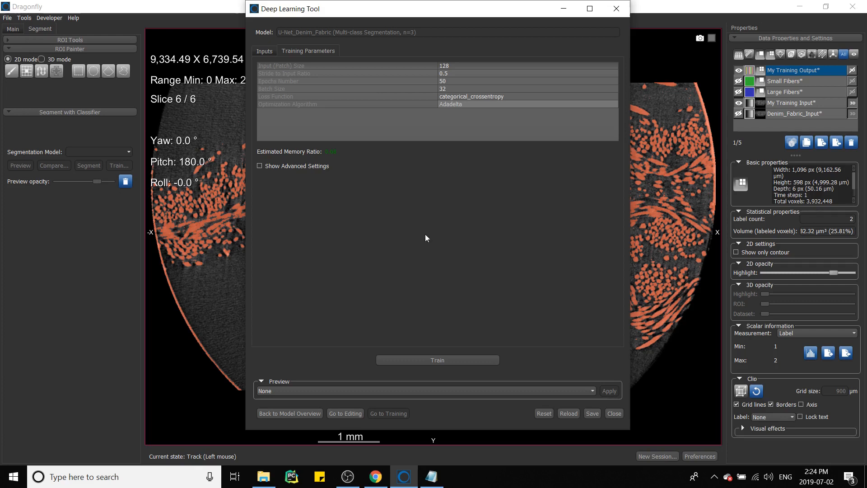
# Step: Train the model and review accuracy and loss in the training results through the last epochs
pyautogui.click(440, 362)
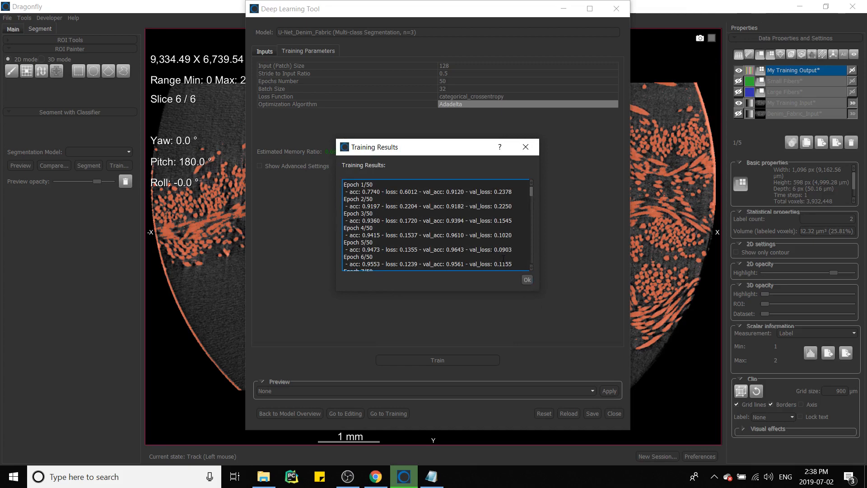
pyautogui.scroll(-4, 491, 254)
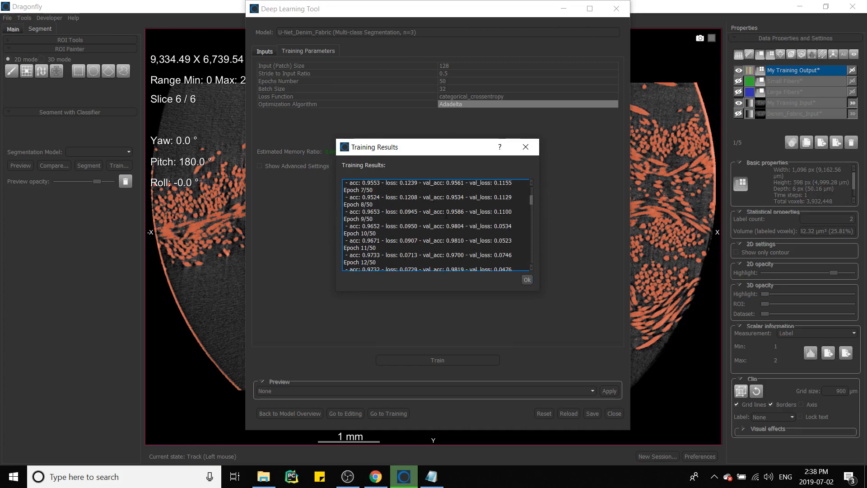
pyautogui.scroll(-1, 477, 229)
pyautogui.scroll(-20, 479, 232)
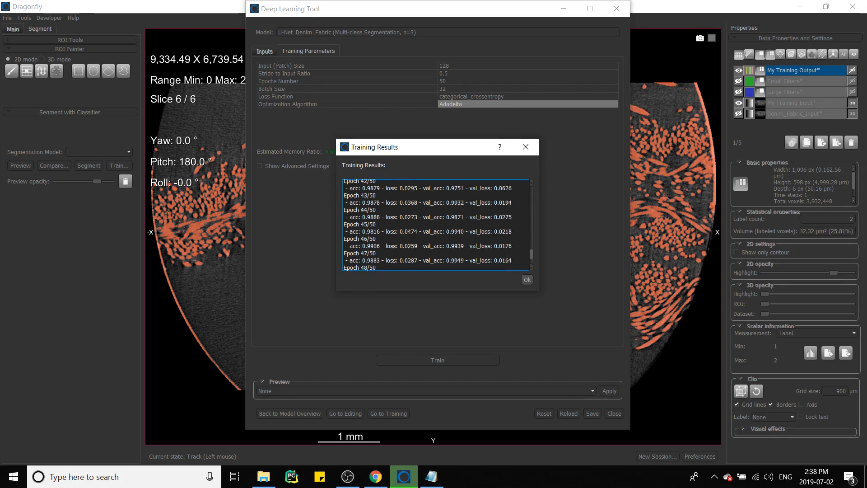
# Step: Dismiss the training results and save the trained U-Net_Denim_Fabric model
pyautogui.click(526, 279)
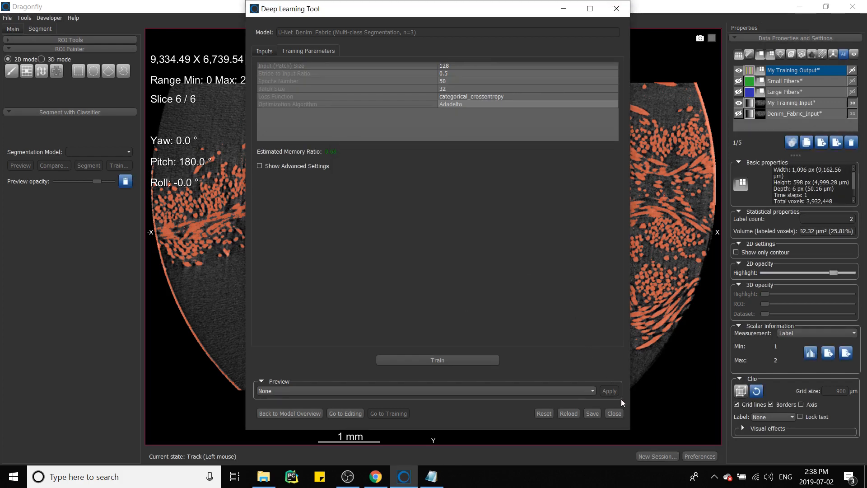
pyautogui.click(592, 413)
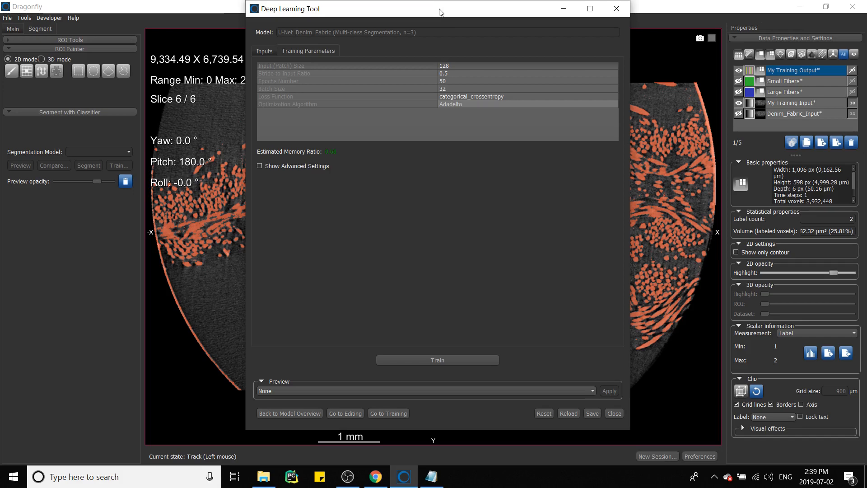
# Step: Hide My Training Output and My Training Input, and show and select only the full Denim_Fabric_Input dataset
pyautogui.moveTo(440, 12); pyautogui.dragTo(345, 12)
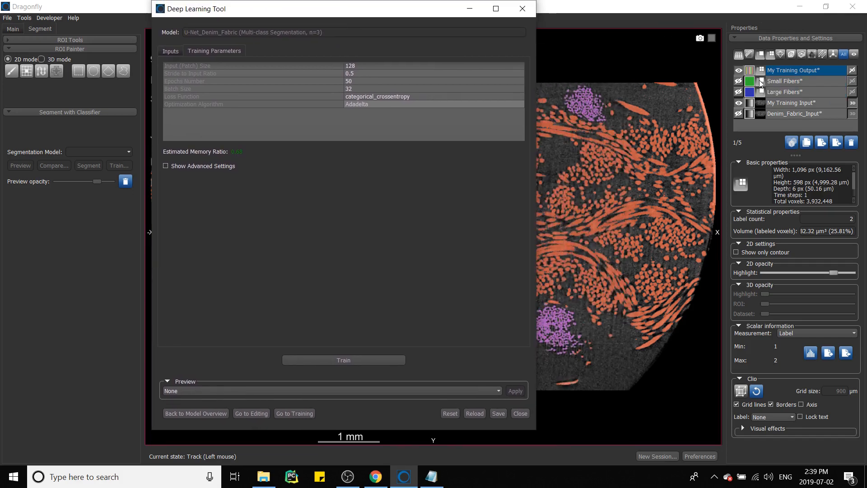
pyautogui.click(738, 71)
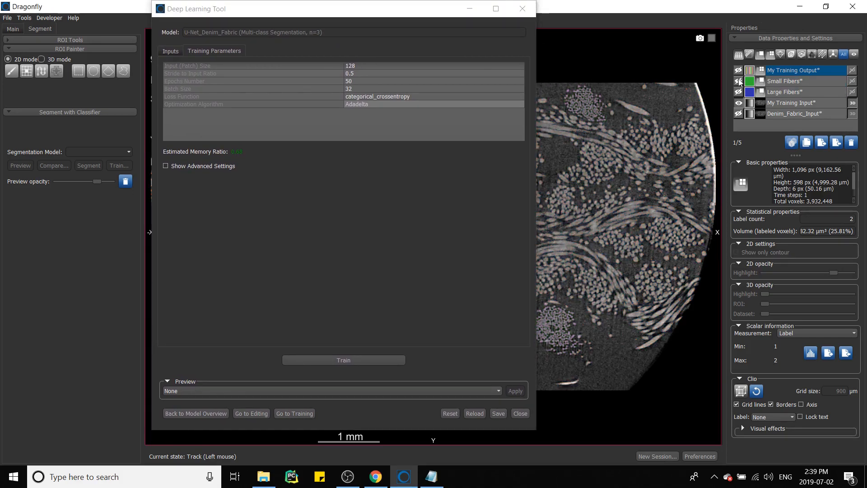
pyautogui.click(738, 103)
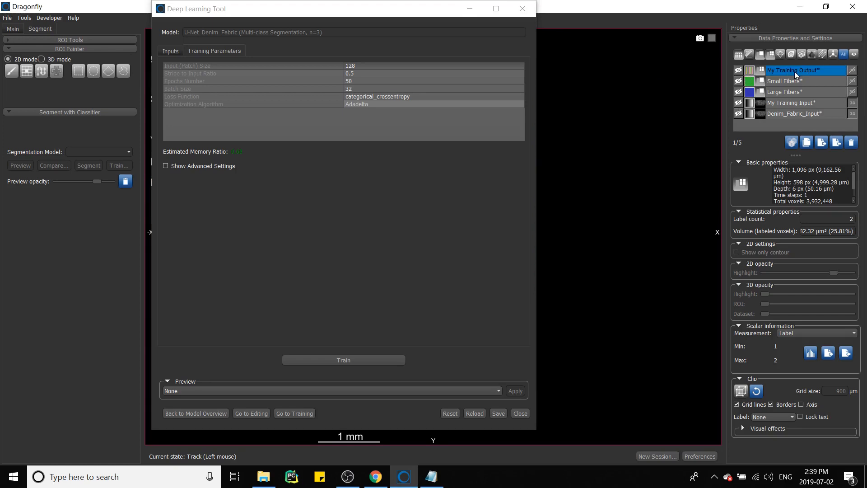
pyautogui.click(739, 114)
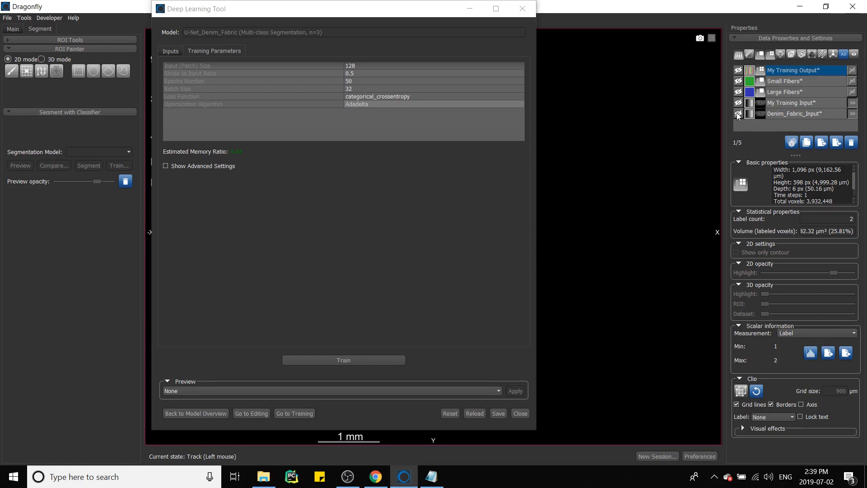
pyautogui.click(782, 117)
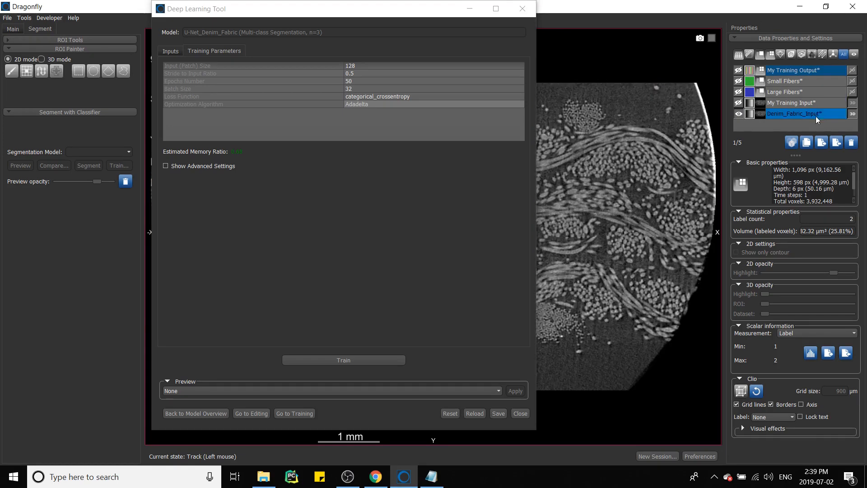
pyautogui.keyDown('ctrl'); pyautogui.click(796, 114); pyautogui.keyUp('ctrl')
pyautogui.click(804, 115)
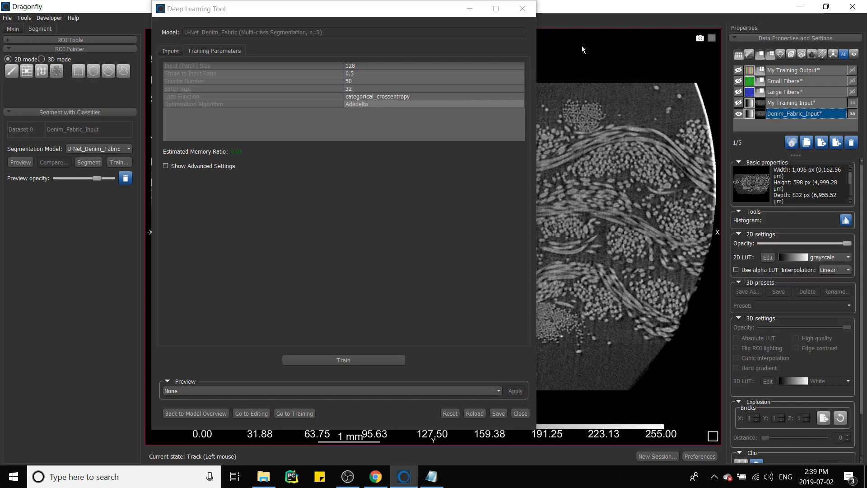
# Step: Preview the trained model on slice 417 of Denim_Fabric_Input and examine the fiber labels across the whole slice
pyautogui.moveTo(432, 5); pyautogui.dragTo(765, 19)
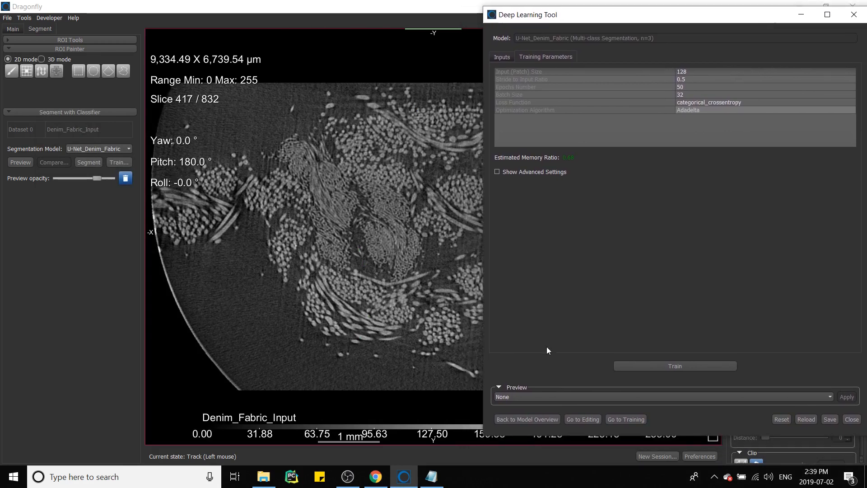
pyautogui.moveTo(721, 19); pyautogui.dragTo(695, 15)
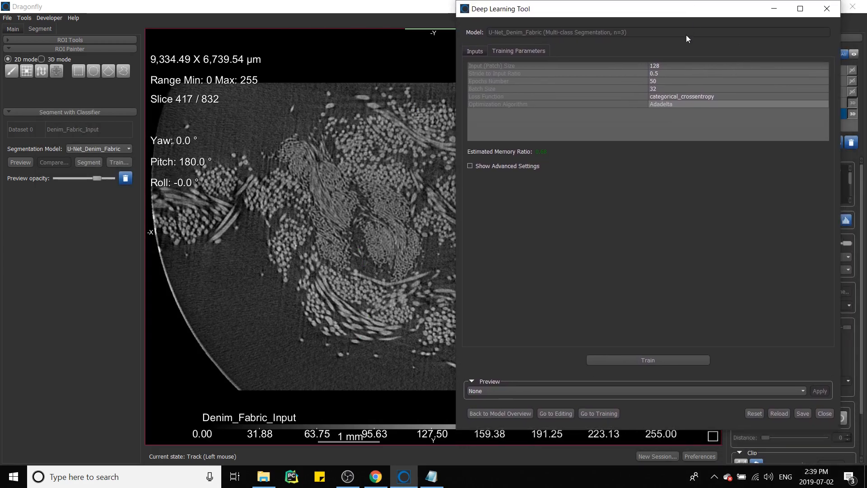
pyautogui.click(519, 391)
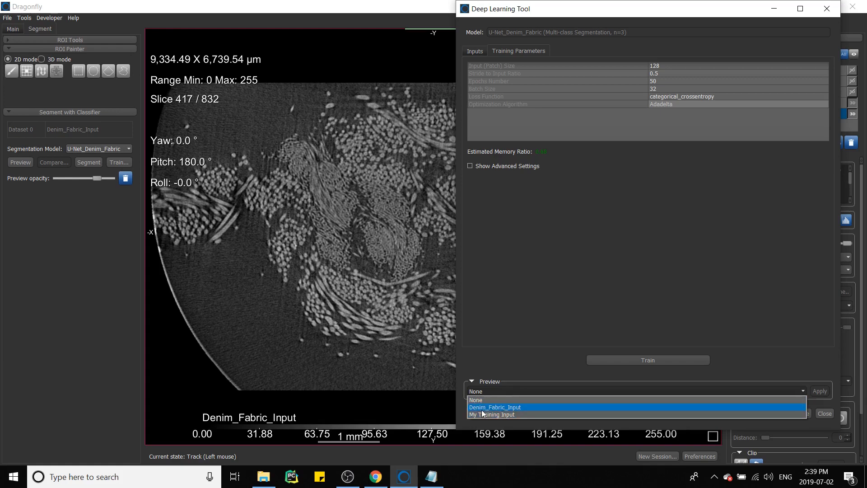
pyautogui.click(509, 408)
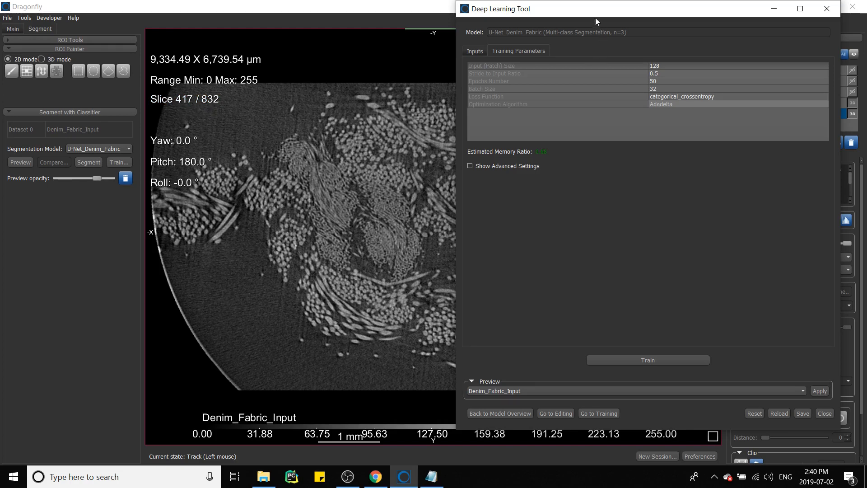
pyautogui.moveTo(594, 10); pyautogui.dragTo(626, 2)
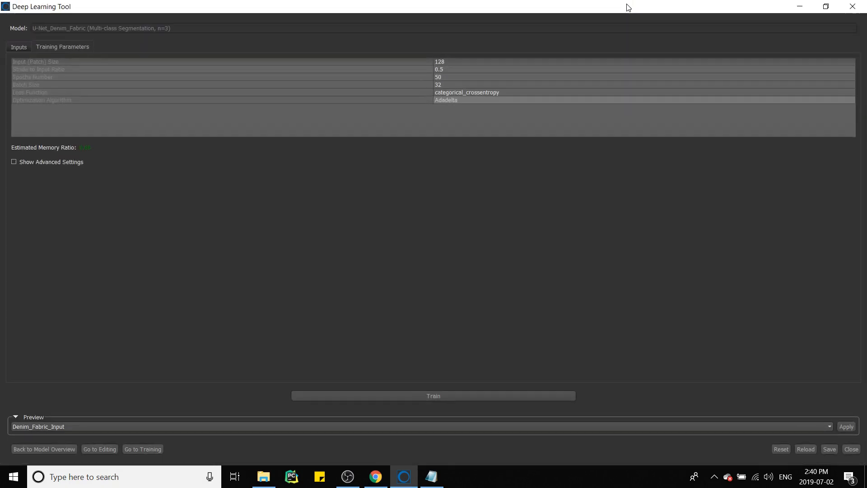
pyautogui.click(834, 13)
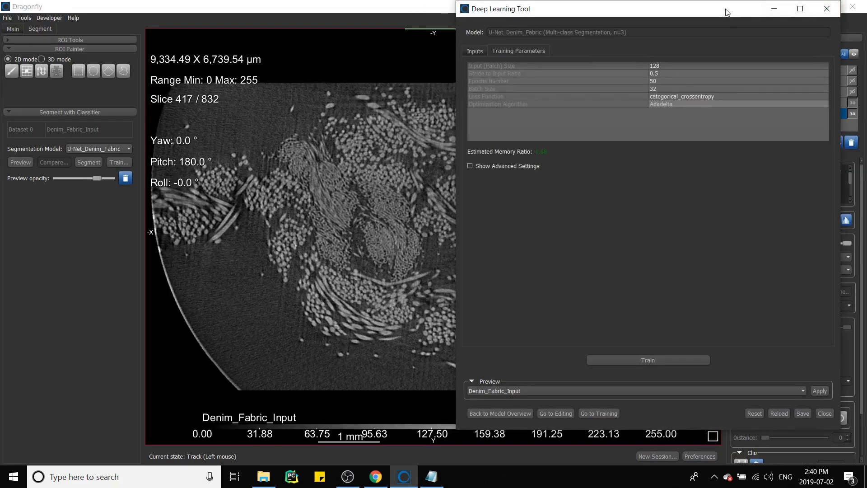
pyautogui.moveTo(732, 17)
pyautogui.mouseDown()
pyautogui.moveTo(765, 15)
pyautogui.moveTo(725, 11)
pyautogui.mouseUp()
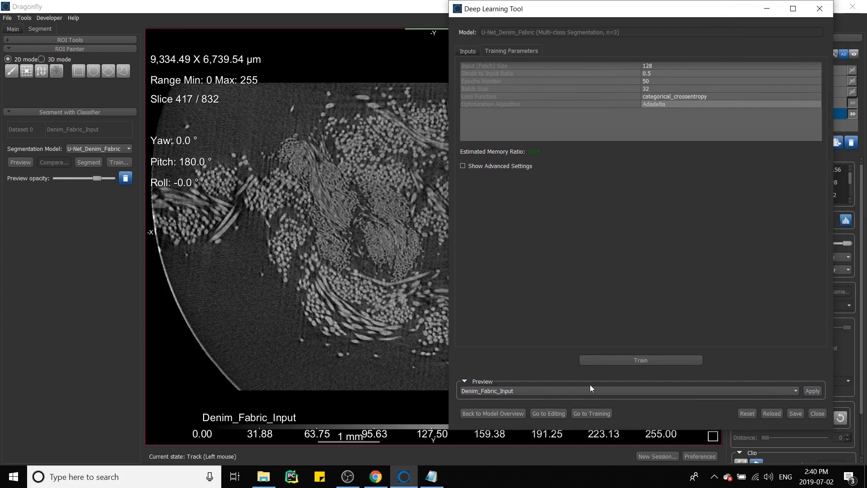
pyautogui.click(812, 392)
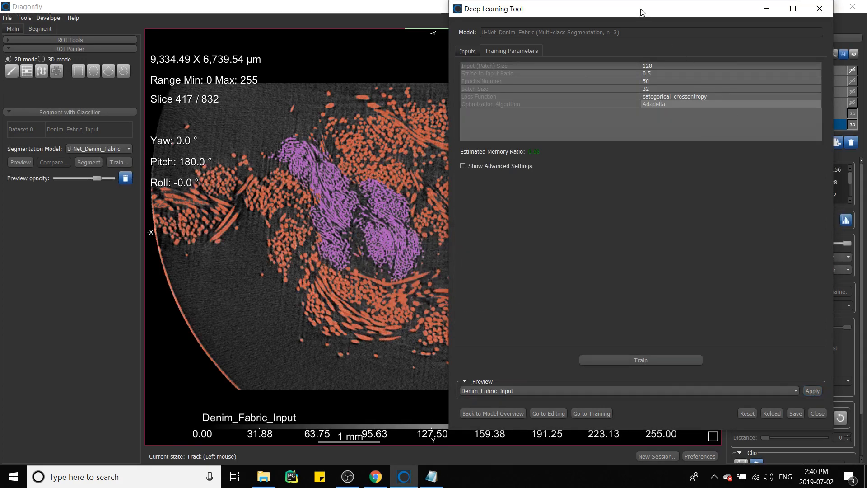
pyautogui.moveTo(642, 11); pyautogui.dragTo(768, 357)
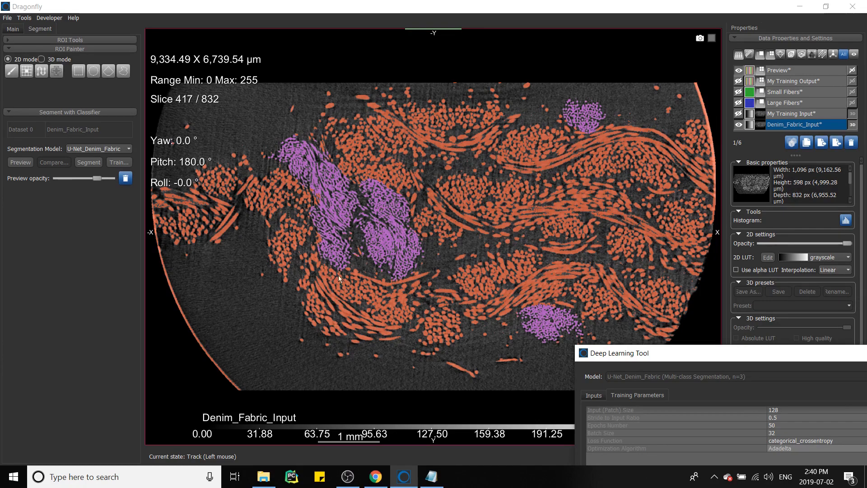
# Step: Browse to slice 285 of Denim_Fabric_Input and preview the model's segmentation there
pyautogui.moveTo(759, 354); pyautogui.dragTo(661, 14)
pyautogui.scroll(-11, 309, 257)
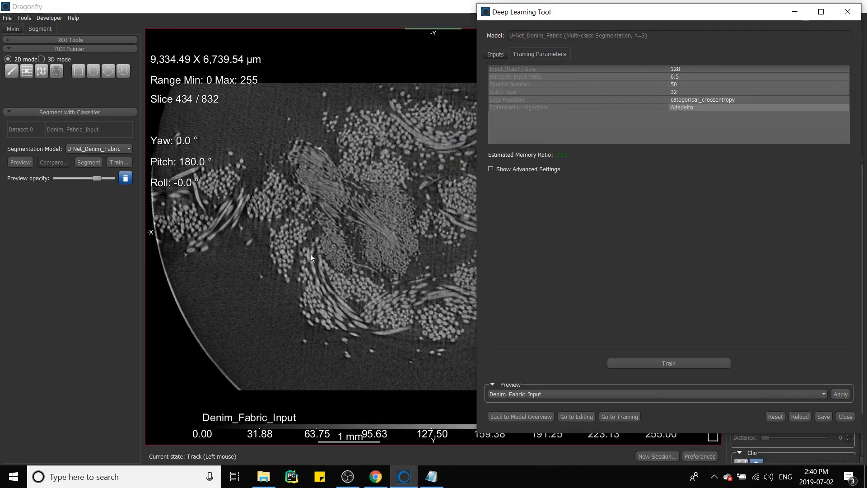
pyautogui.scroll(-6, 311, 255)
pyautogui.moveTo(188, 100); pyautogui.dragTo(292, 398)
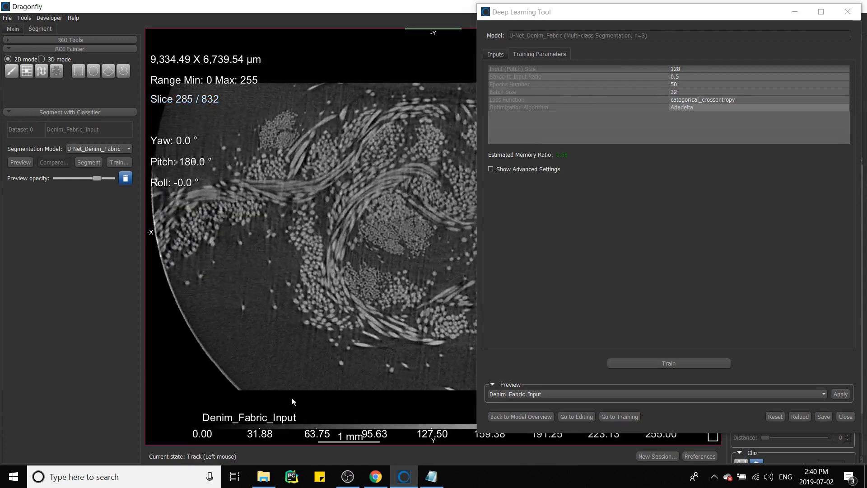
pyautogui.click(846, 398)
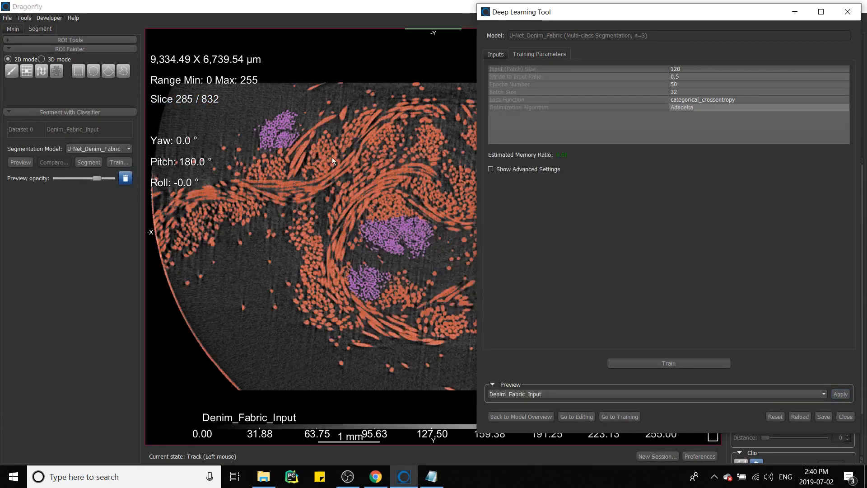
# Step: Save the deep model again and close the Deep Learning Tool
pyautogui.moveTo(595, 12); pyautogui.dragTo(433, 41)
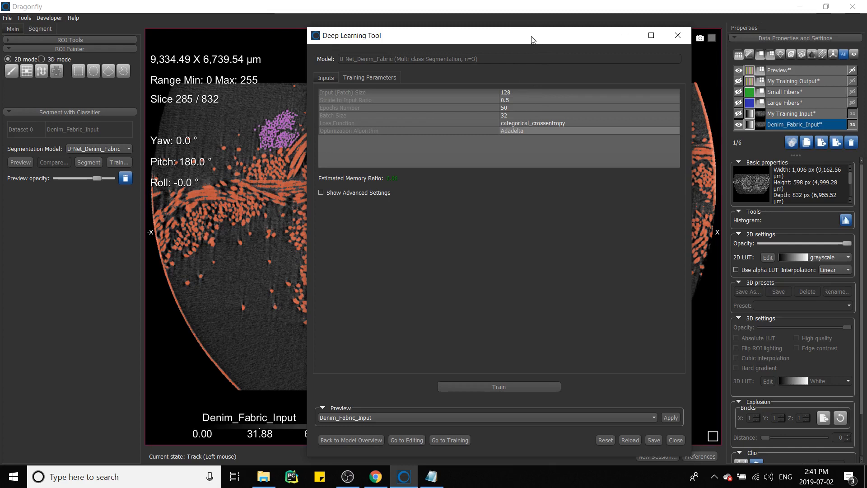
pyautogui.moveTo(532, 39); pyautogui.dragTo(523, 21)
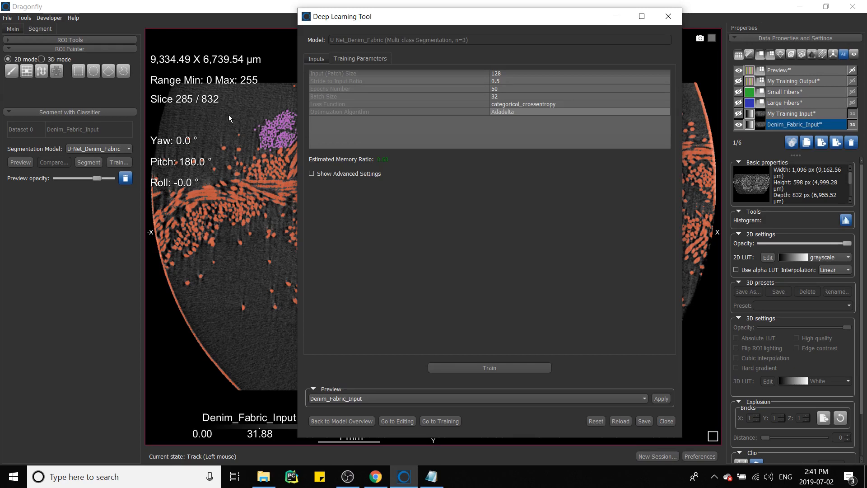
pyautogui.click(649, 425)
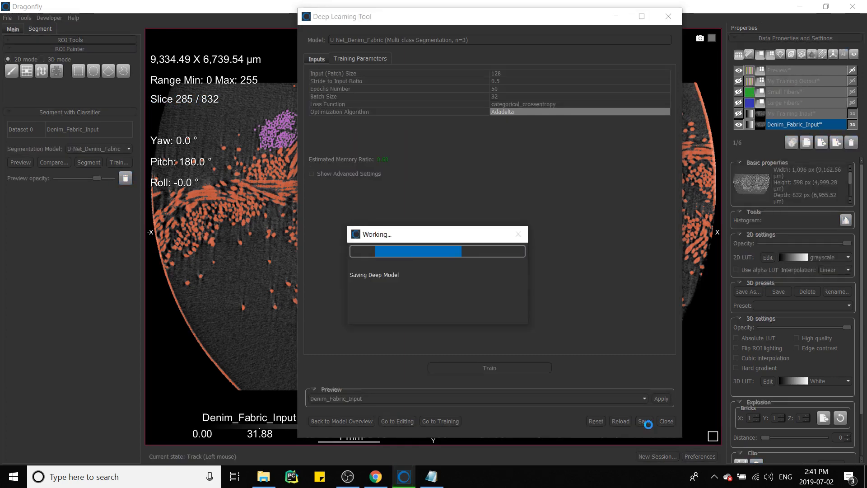
pyautogui.click(669, 17)
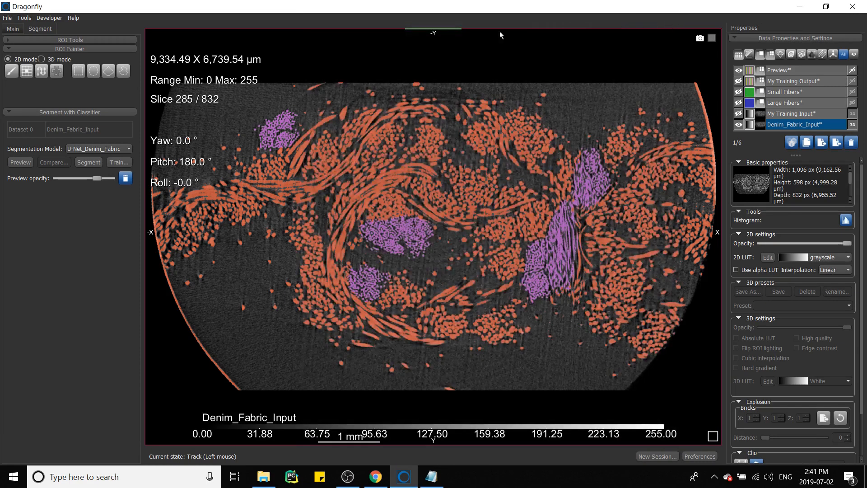
# Step: Segment the full Denim_Fabric_Input dataset in Segment with Classifier using the U-Net_Denim_Fabric model
pyautogui.click(40, 30)
pyautogui.click(5, 50)
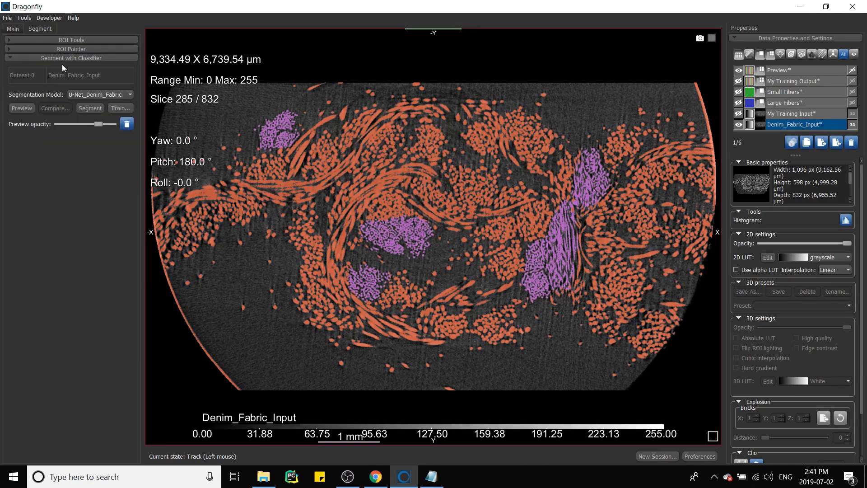
pyautogui.click(9, 57)
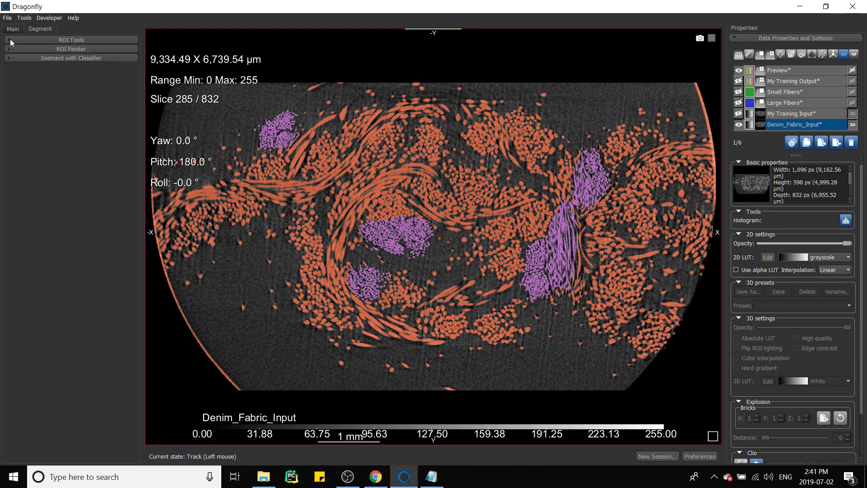
pyautogui.click(11, 58)
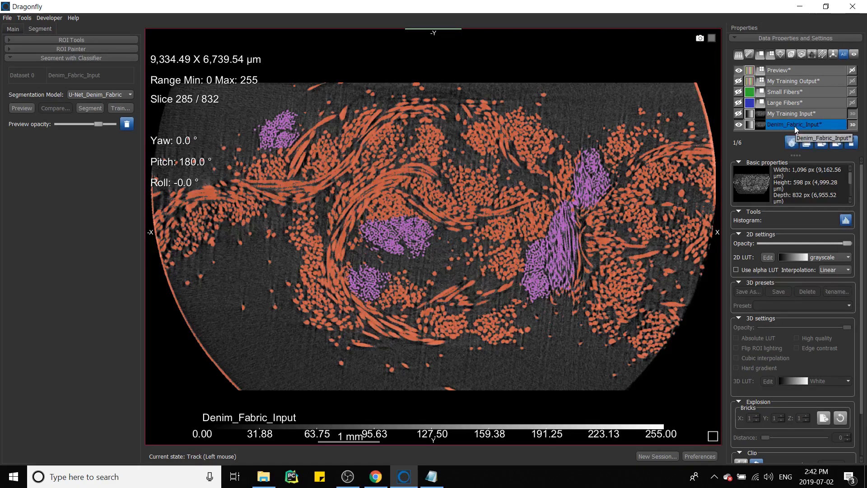
pyautogui.click(122, 95)
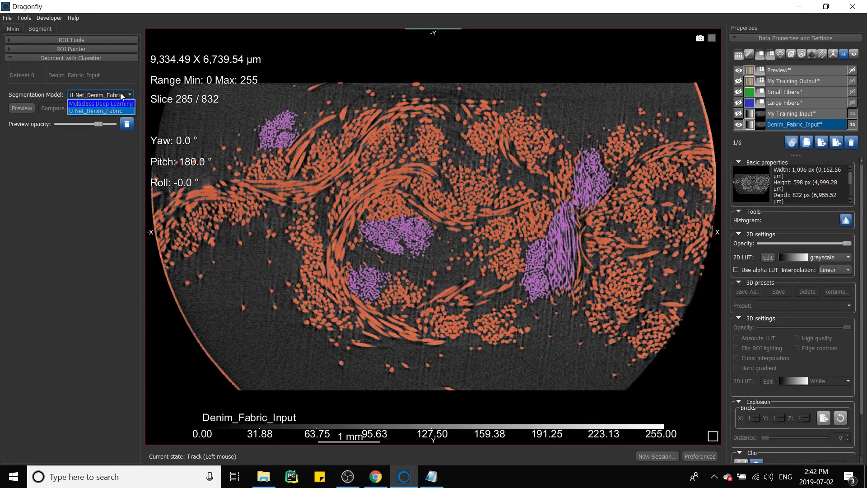
pyautogui.click(122, 96)
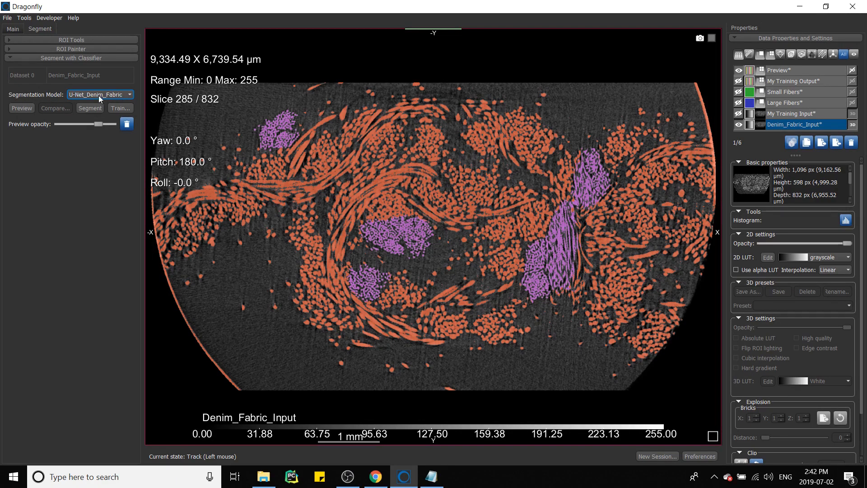
pyautogui.click(125, 96)
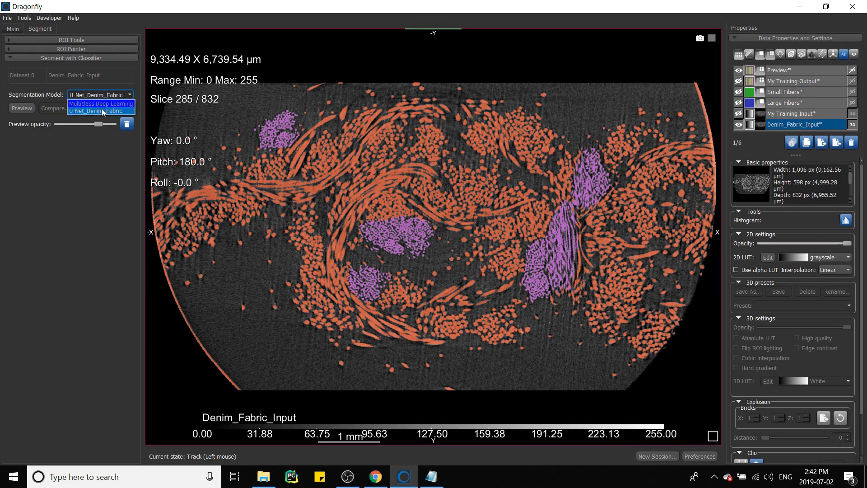
pyautogui.click(103, 111)
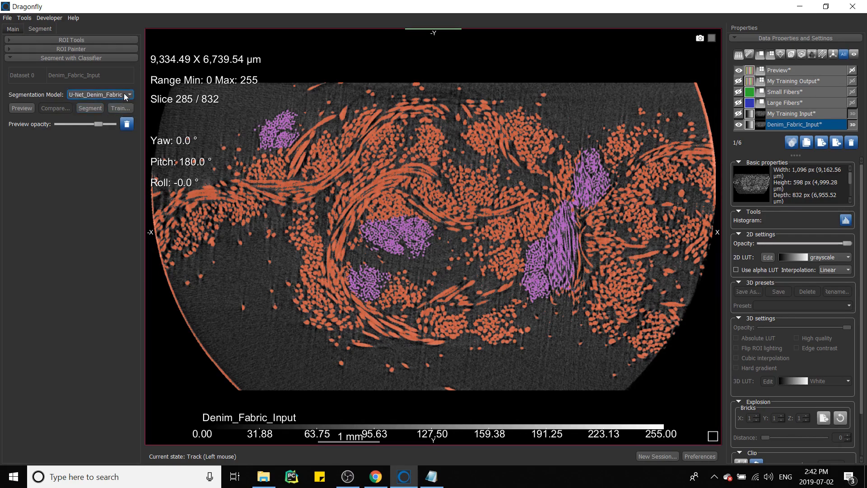
pyautogui.click(85, 107)
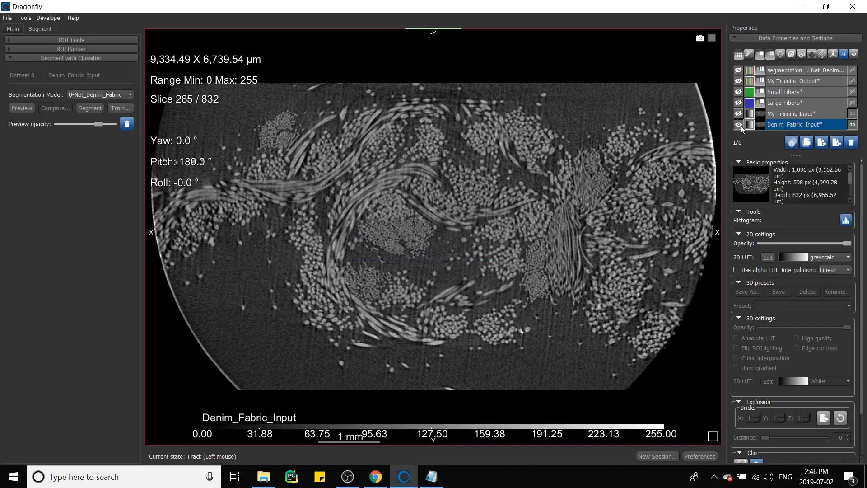
# Step: Show the new U-Net segmentation over the denim data and browse back through the slices to slice 1
pyautogui.click(738, 70)
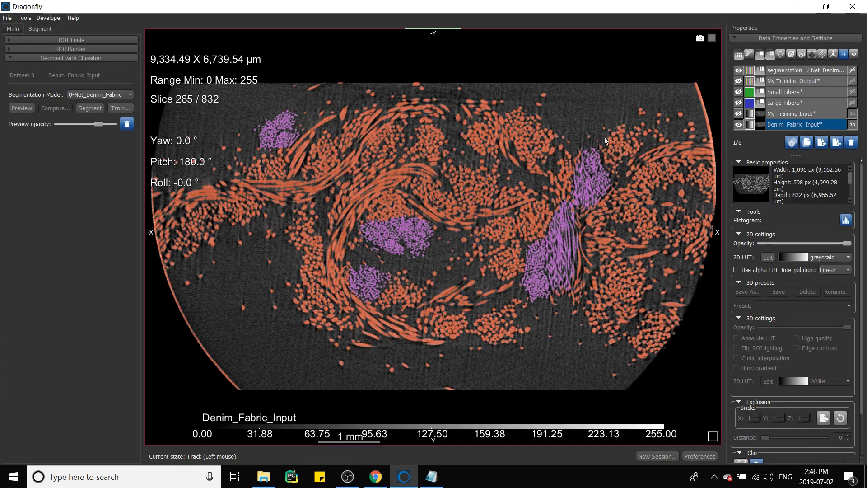
pyautogui.click(216, 101)
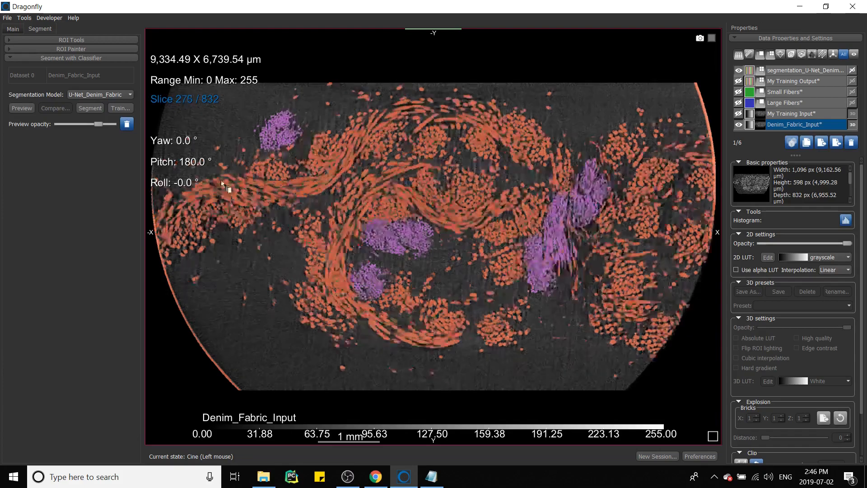
pyautogui.moveTo(394, 385); pyautogui.dragTo(399, 40)
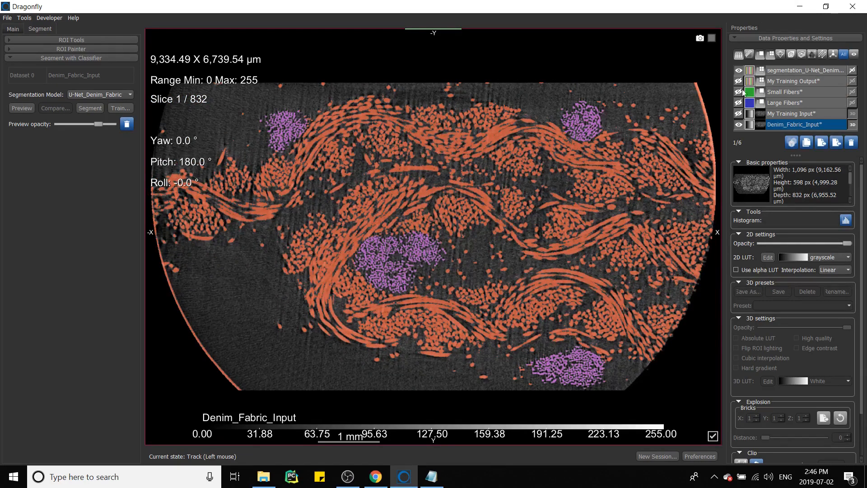
# Step: Select the U-Net segmentation and browse it forward through the slices to about slice 87
pyautogui.click(779, 72)
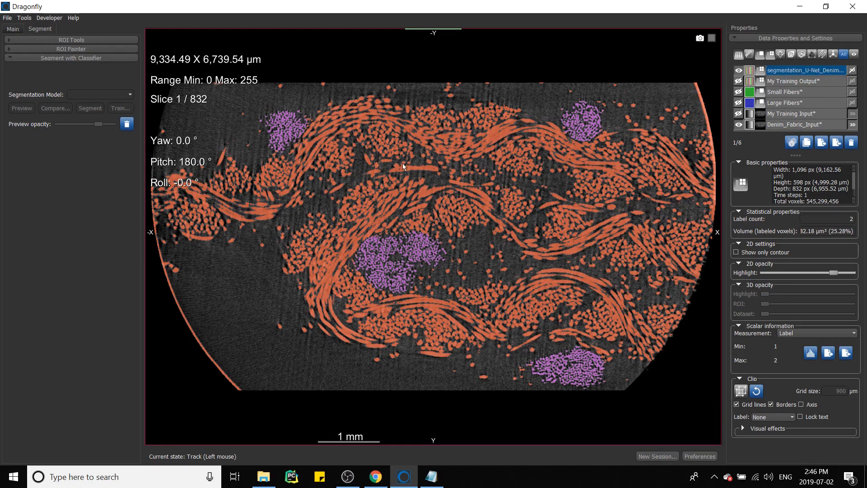
pyautogui.scroll(-7, 403, 163)
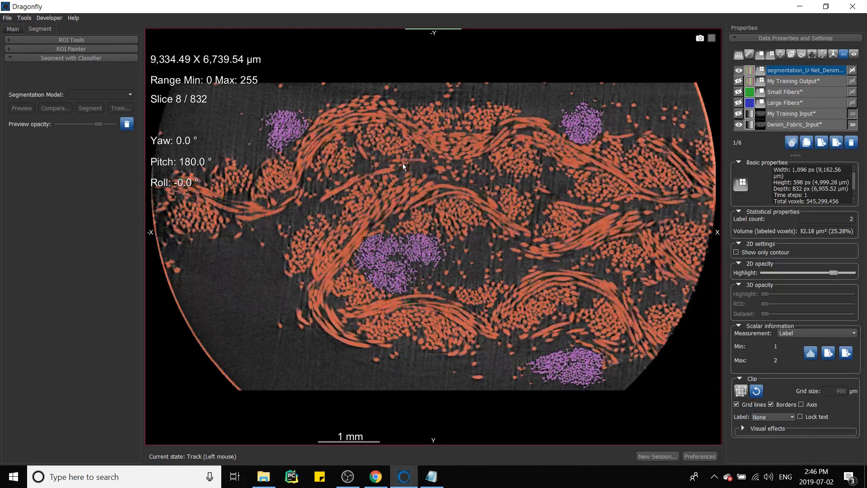
pyautogui.scroll(-20, 403, 163)
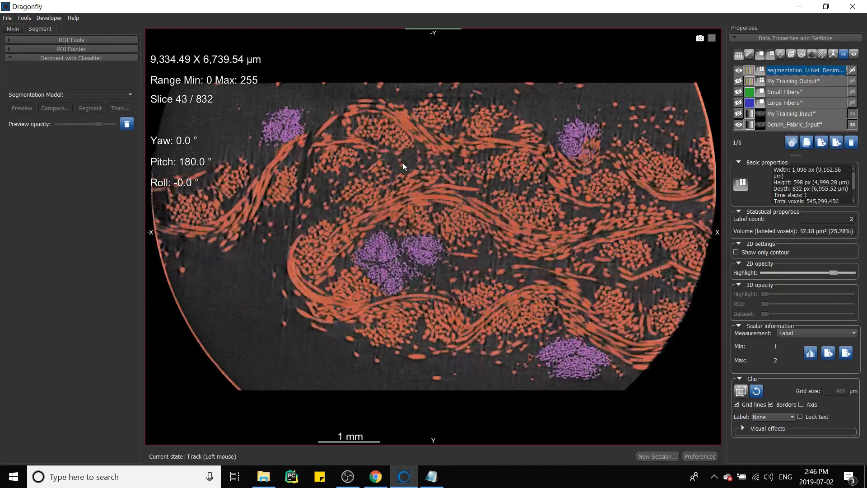
pyautogui.scroll(-20, 403, 163)
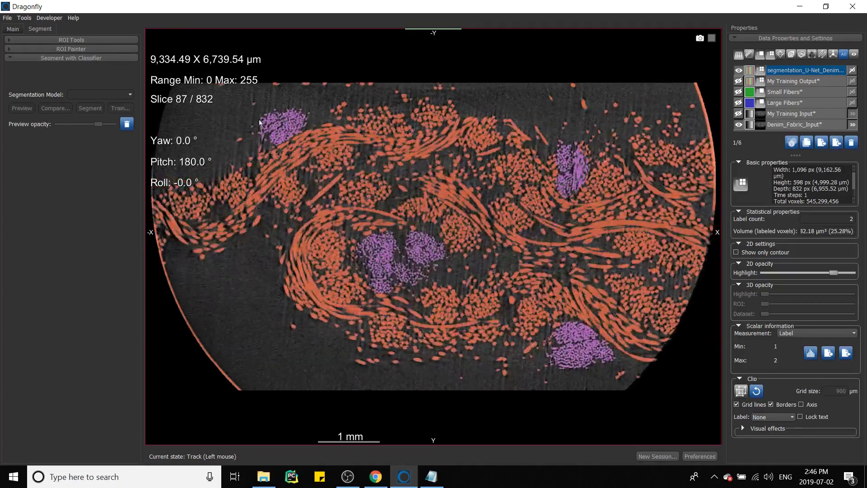
pyautogui.scroll(-4, 217, 31)
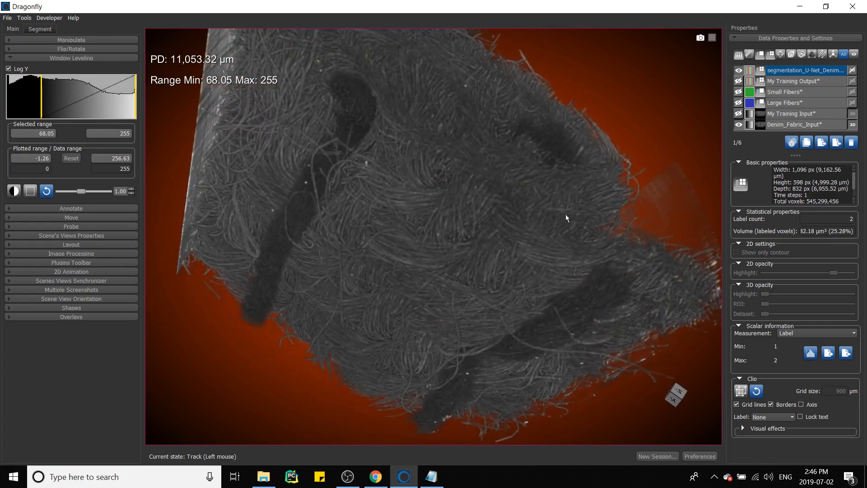
# Step: Turn on the 3D display of the U-Net segmentation over the denim volume and inspect the labeled fibers
pyautogui.click(806, 69)
pyautogui.click(853, 71)
pyautogui.moveTo(645, 161); pyautogui.dragTo(646, 74)
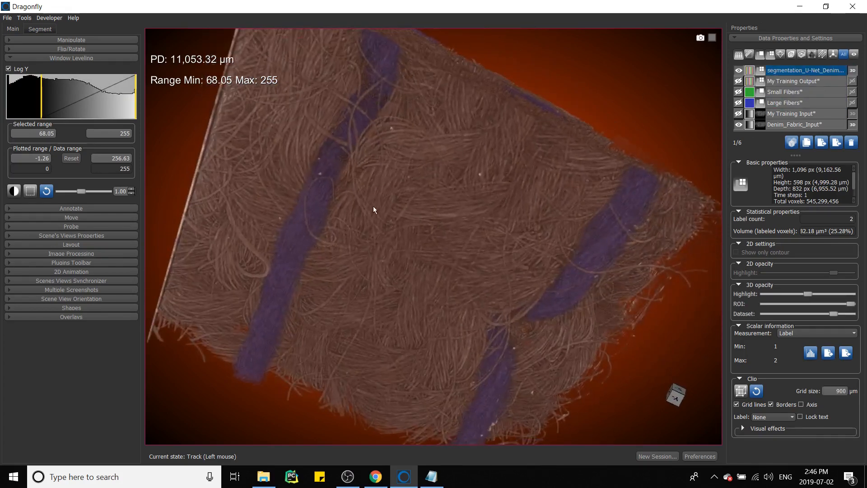
pyautogui.moveTo(373, 206); pyautogui.dragTo(445, 131)
pyautogui.moveTo(371, 238); pyautogui.dragTo(544, 171)
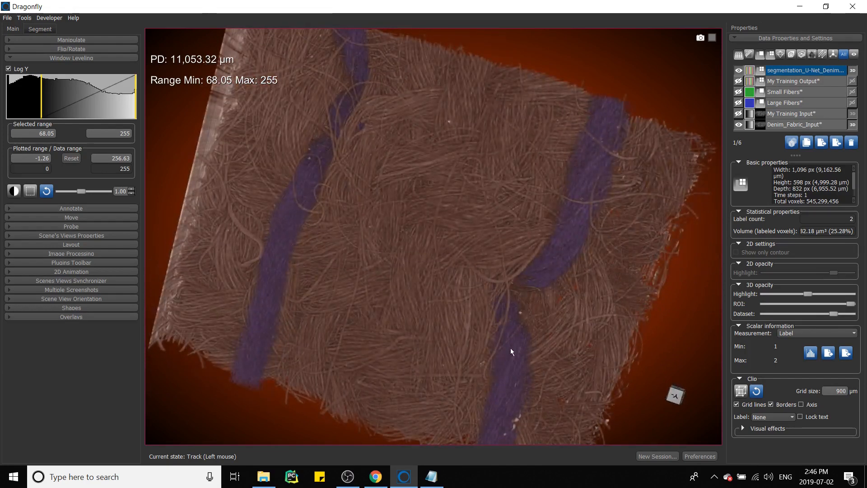
pyautogui.moveTo(511, 348); pyautogui.dragTo(588, 172)
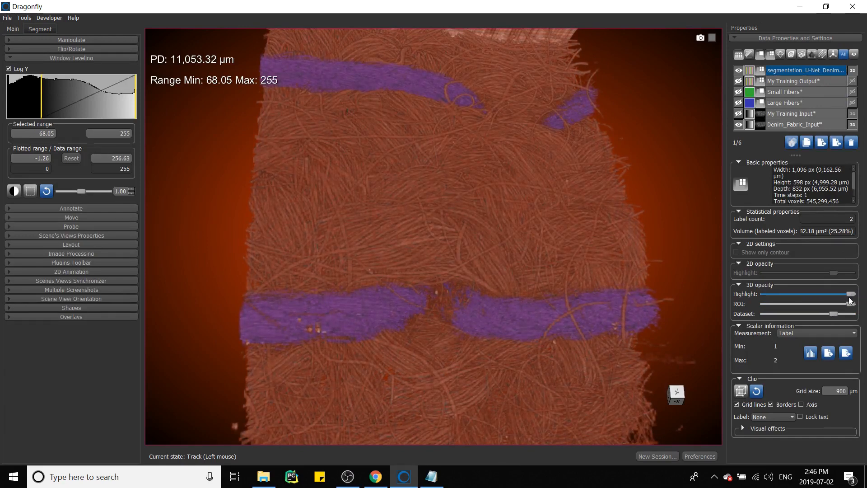
# Step: Set the segmentation's 3D highlight opacity to slightly above the middle of its range and examine the fibers from several sides
pyautogui.moveTo(851, 295); pyautogui.dragTo(816, 294)
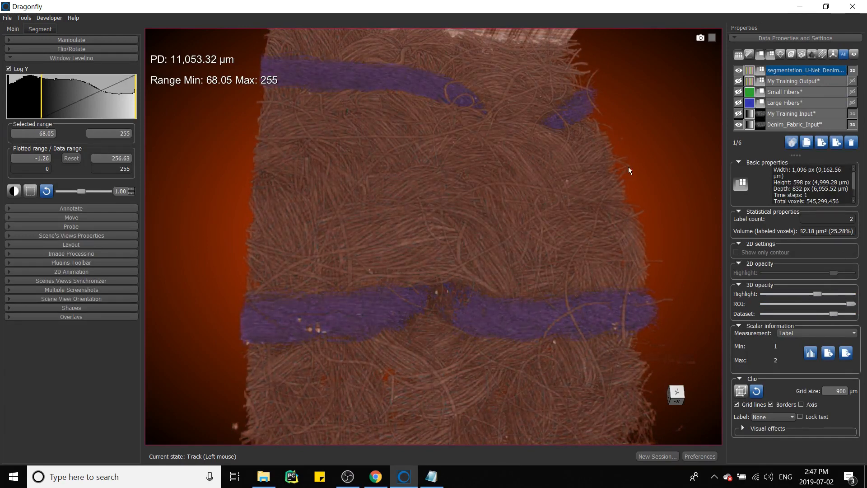
pyautogui.moveTo(628, 167); pyautogui.dragTo(449, 254)
pyautogui.moveTo(566, 234); pyautogui.dragTo(462, 148)
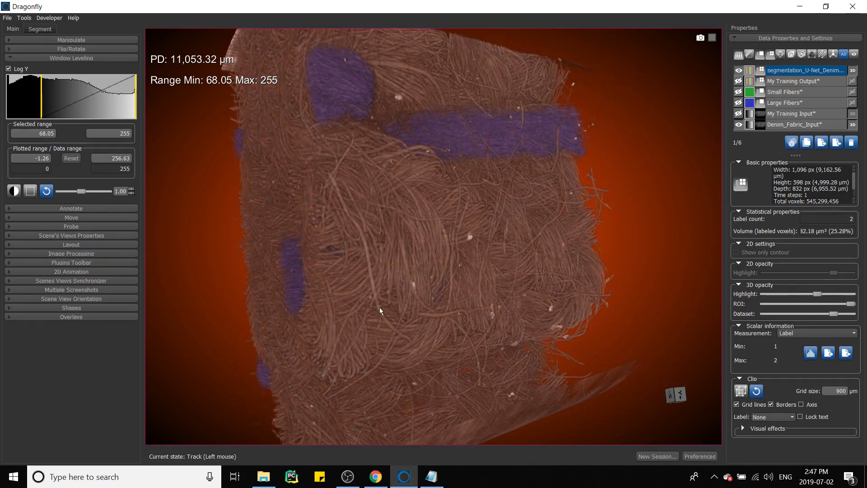
pyautogui.moveTo(418, 277); pyautogui.dragTo(581, 177)
pyautogui.moveTo(551, 177)
pyautogui.mouseDown(button='right')
pyautogui.moveTo(552, 126)
pyautogui.moveTo(549, 170)
pyautogui.mouseUp(button='right')
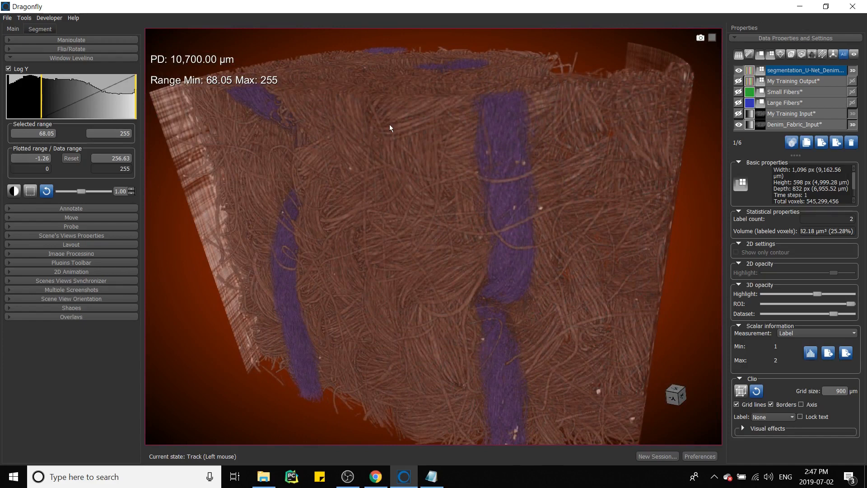
pyautogui.moveTo(432, 125); pyautogui.dragTo(430, 154, button='right')
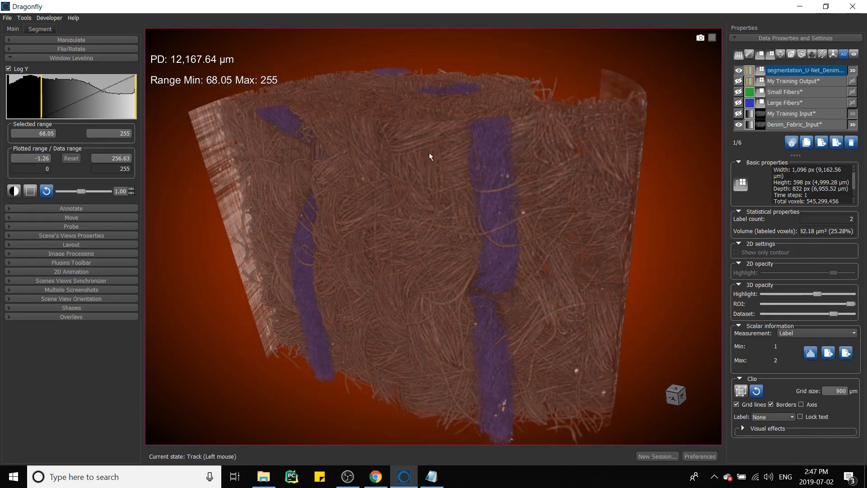